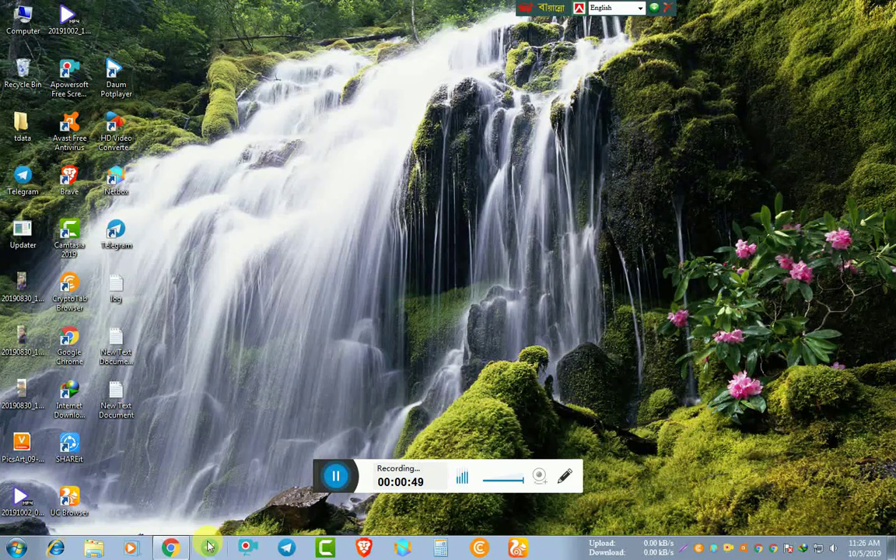
# Switch to Chrome and look over the Online Earn Trick & Trips blog's home page down to its footer.
pyautogui.click(172, 549)
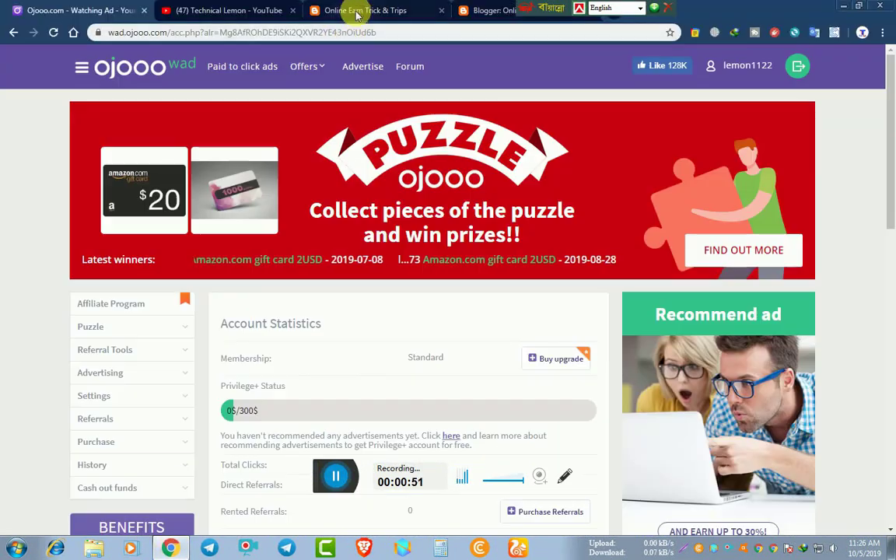
pyautogui.click(350, 11)
pyautogui.scroll(-15, 441, 294)
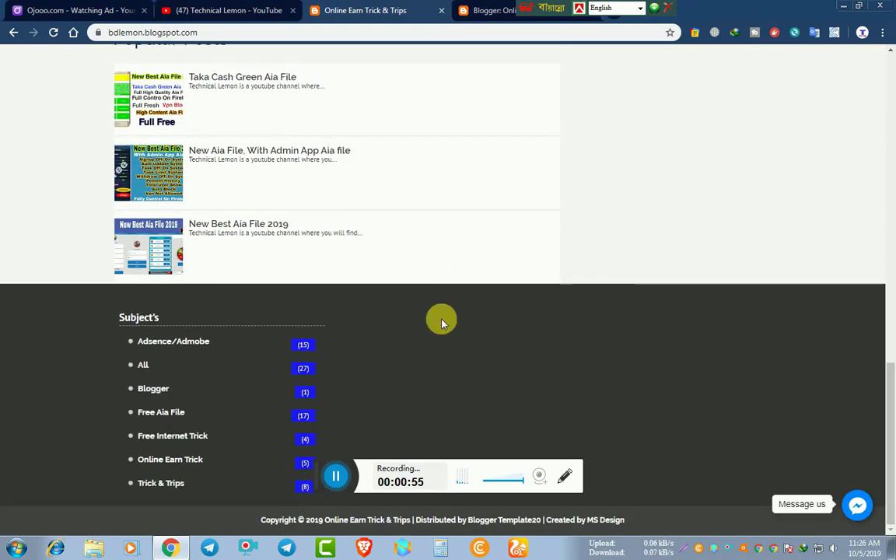
pyautogui.scroll(5, 440, 320)
pyautogui.scroll(10, 459, 294)
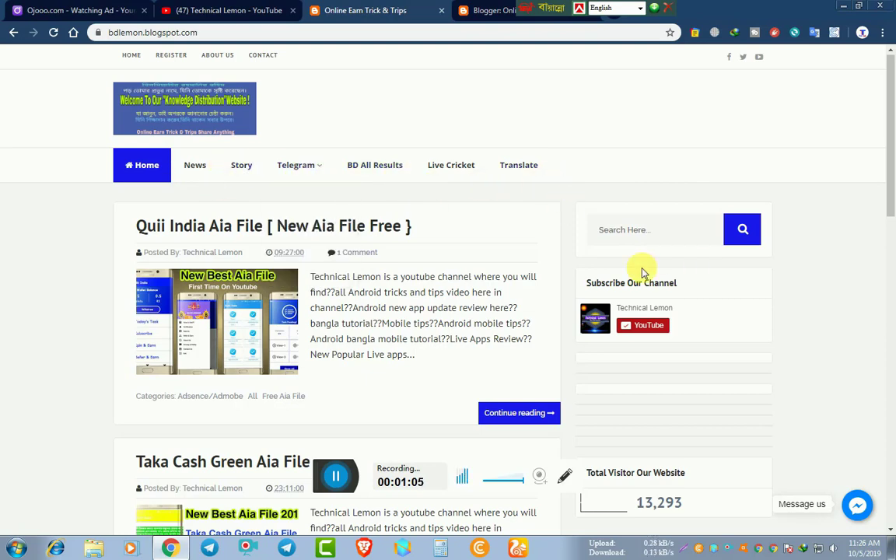
# Examine the blog's recent posts, its total visitor counter and the Popular Posts section.
pyautogui.scroll(-4, 643, 272)
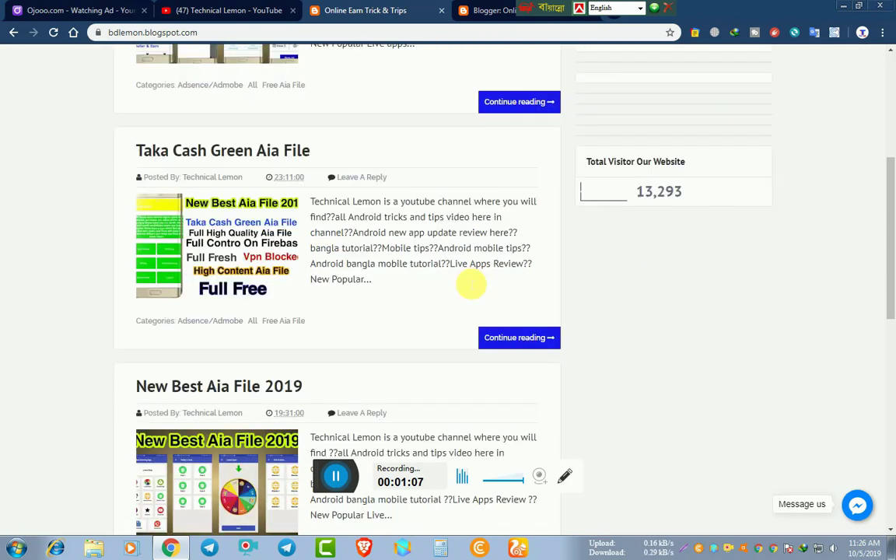
pyautogui.scroll(-5, 471, 285)
pyautogui.scroll(1, 579, 348)
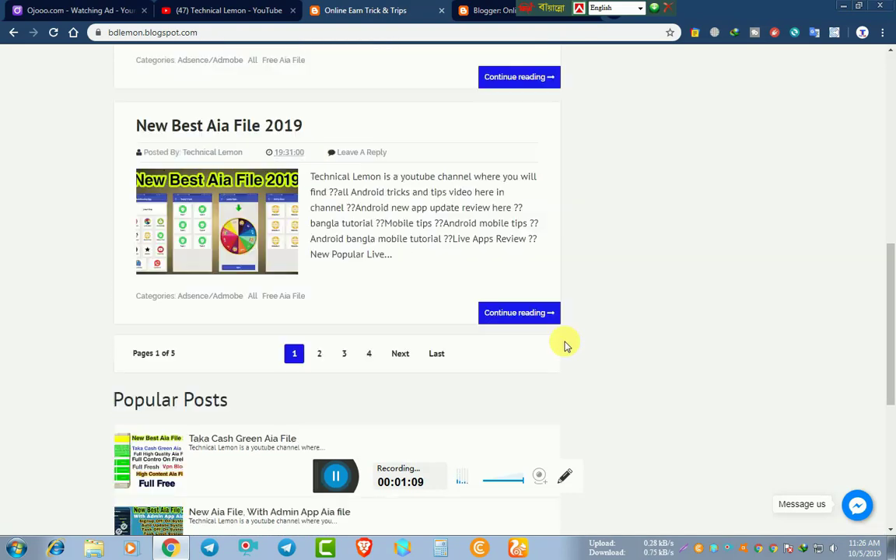
pyautogui.scroll(4, 566, 346)
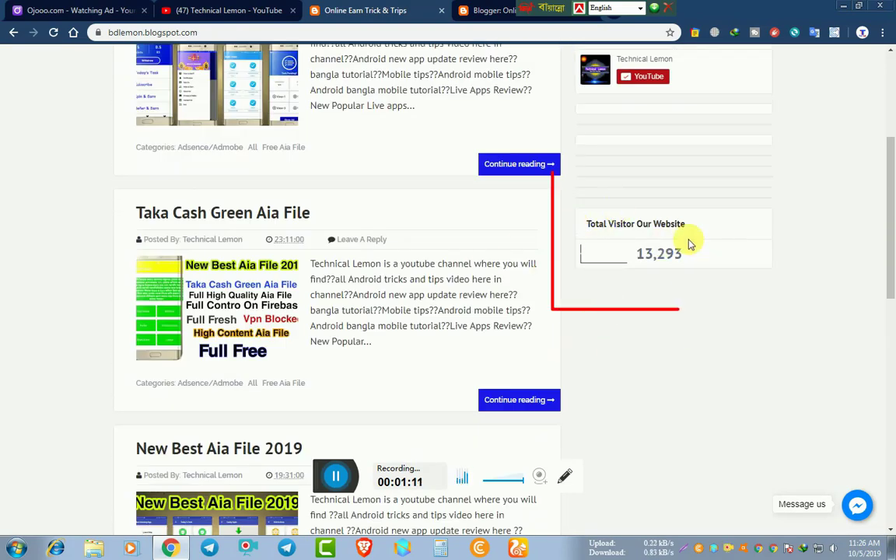
pyautogui.moveTo(689, 243); pyautogui.dragTo(554, 173)
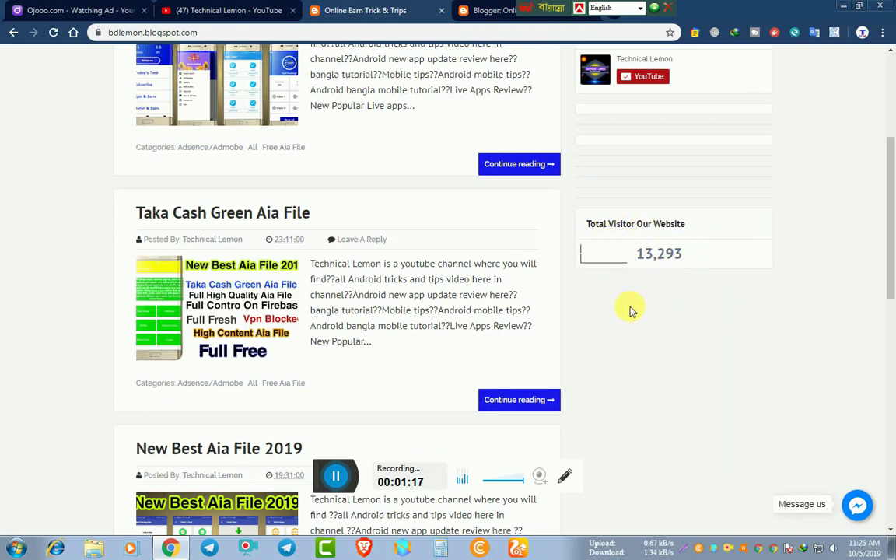
pyautogui.scroll(-1, 632, 311)
pyautogui.scroll(-4, 632, 316)
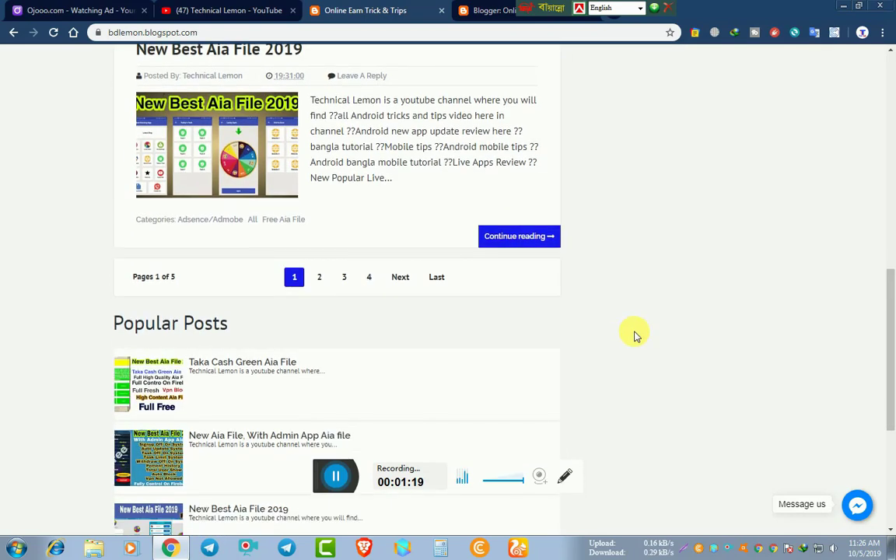
pyautogui.scroll(-4, 634, 334)
pyautogui.scroll(6, 634, 336)
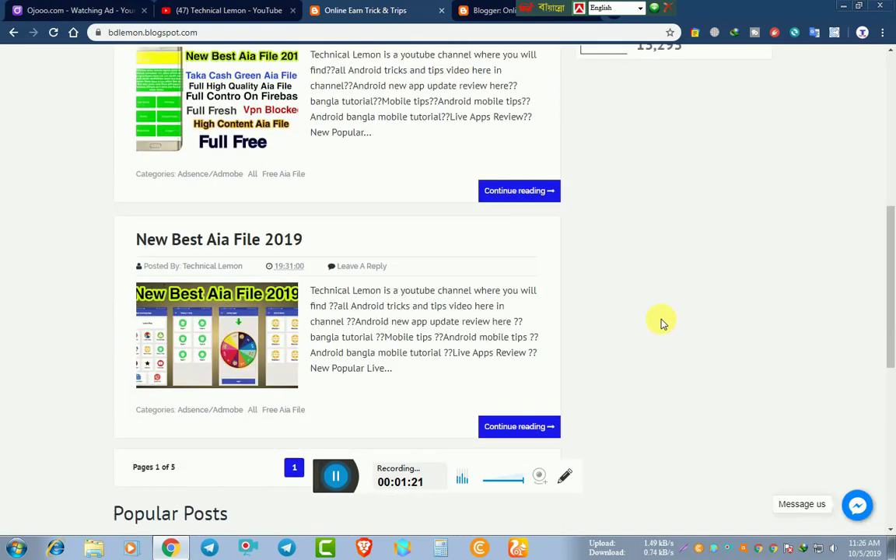
pyautogui.scroll(3, 661, 323)
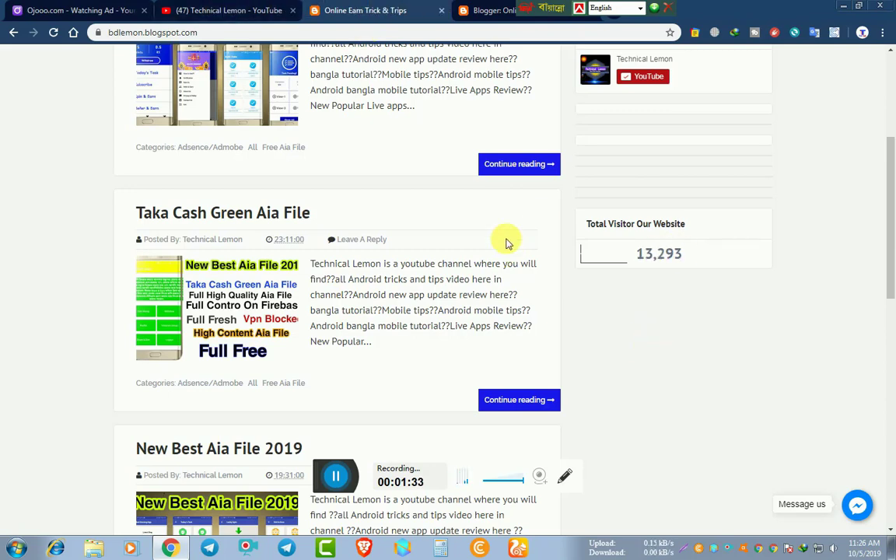
# Show the Technical Lemon YouTube channel's playlists and look through all the created playlists.
pyautogui.click(248, 10)
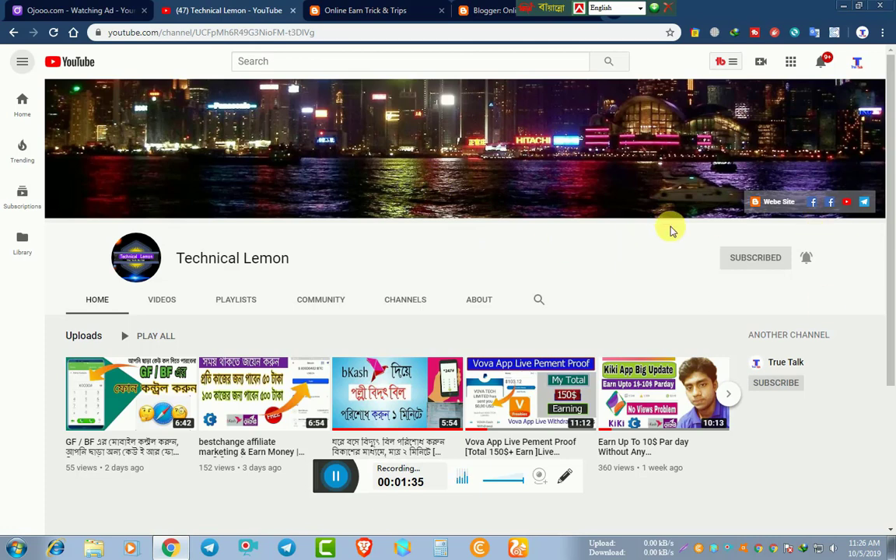
pyautogui.click(234, 304)
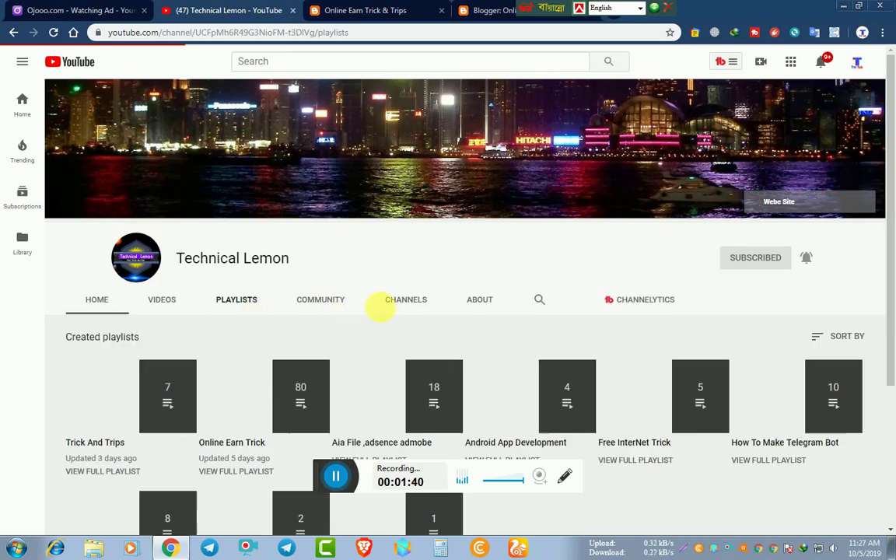
pyautogui.scroll(-1, 700, 374)
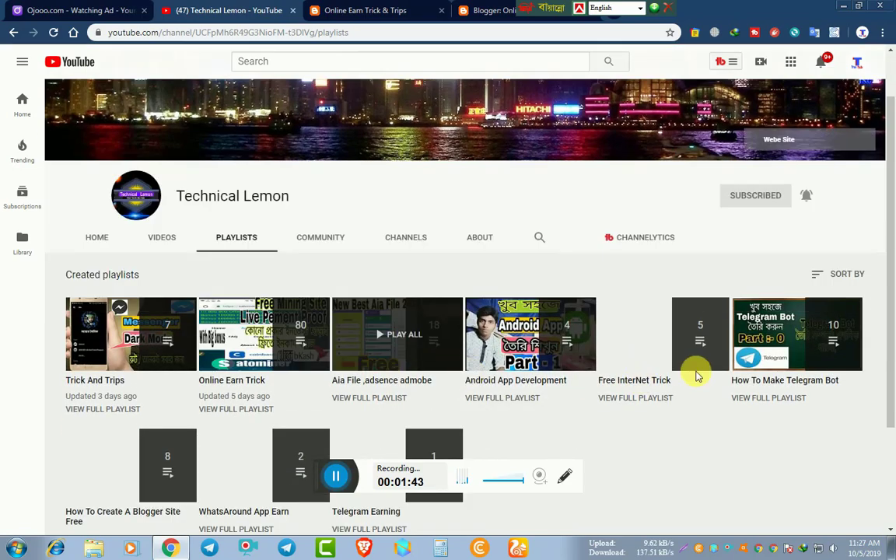
pyautogui.scroll(-1, 330, 376)
pyautogui.scroll(-1, 328, 376)
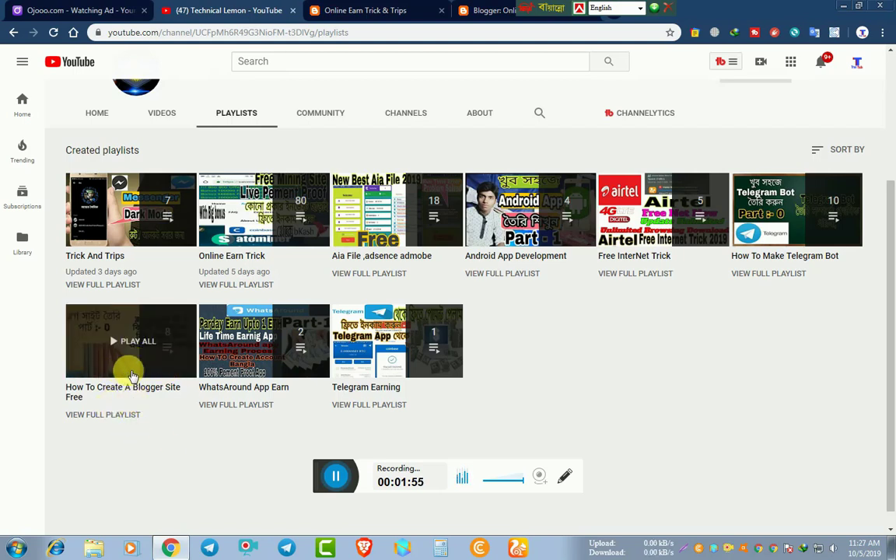
# Return to the Online Earn Trick & Trips blog and review its home page posts again.
pyautogui.click(343, 11)
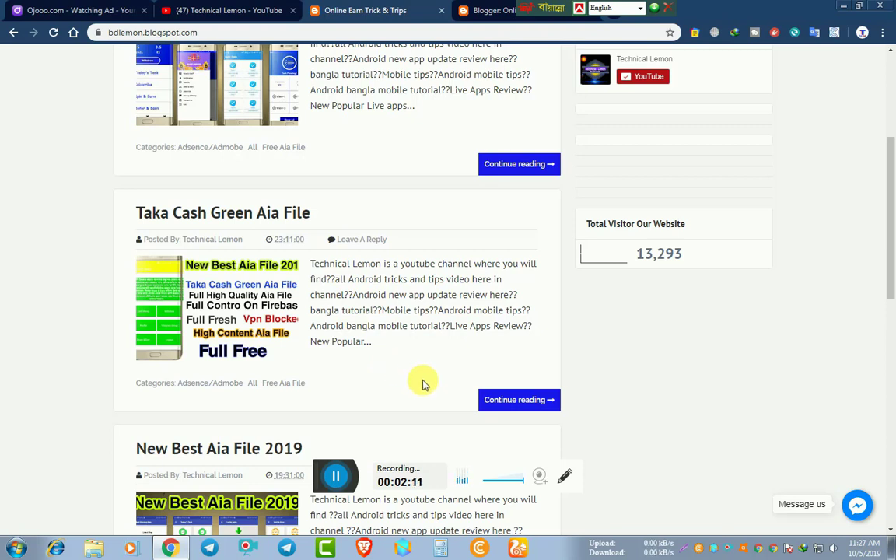
pyautogui.scroll(3, 422, 383)
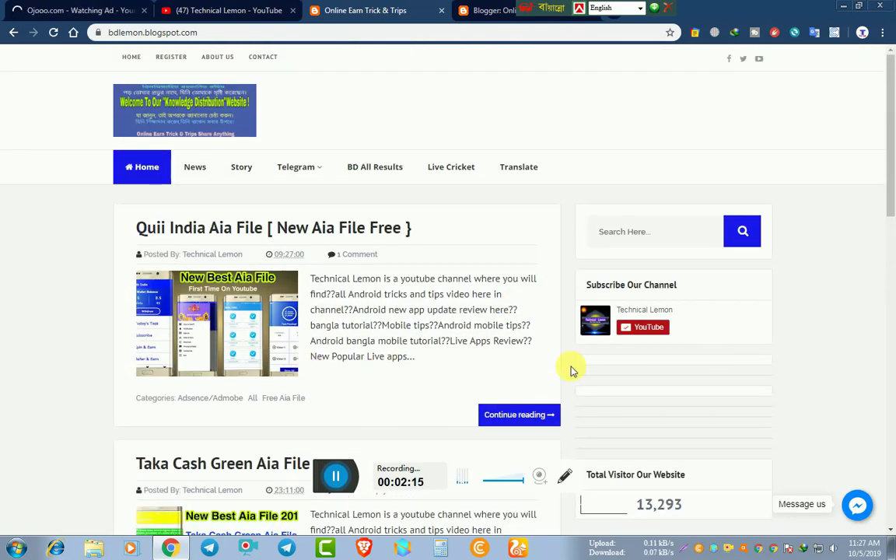
pyautogui.scroll(-5, 822, 323)
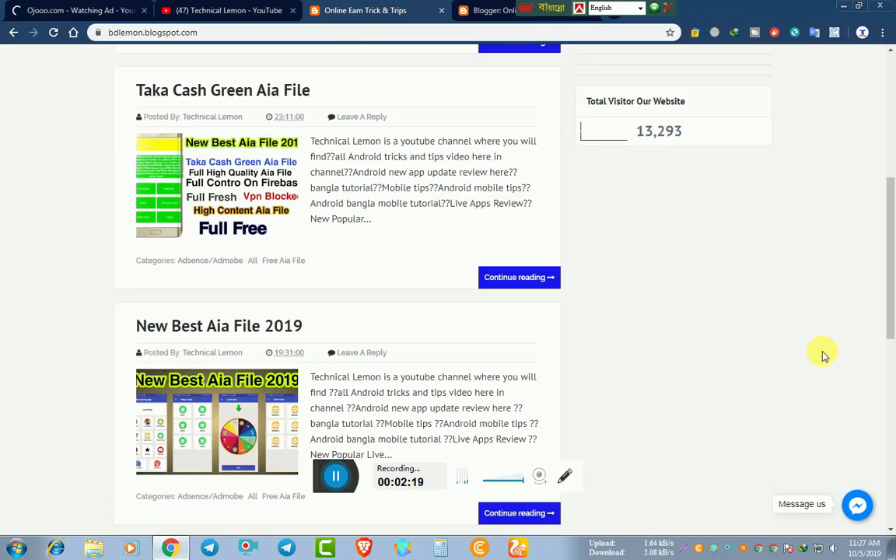
pyautogui.scroll(5, 822, 354)
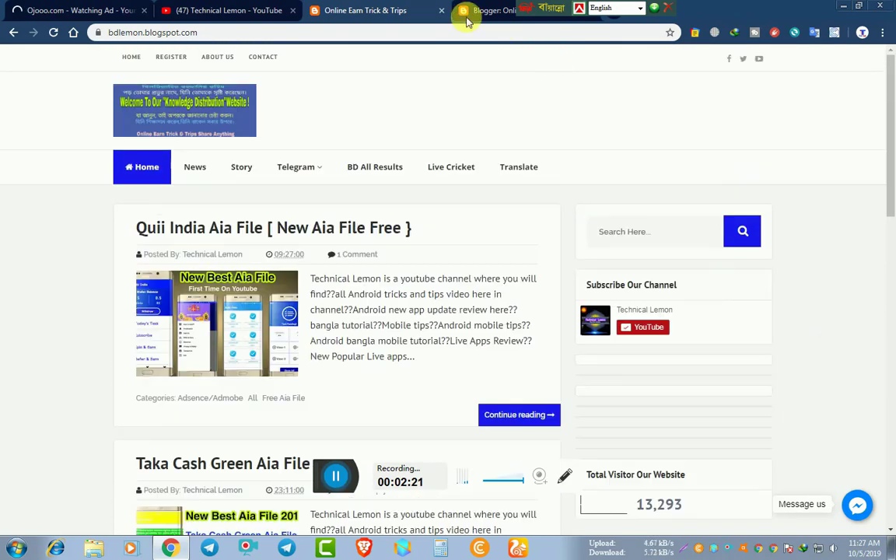
# Go to the blog's All posts list in Blogger and examine the view counts and dates of the posts.
pyautogui.click(475, 19)
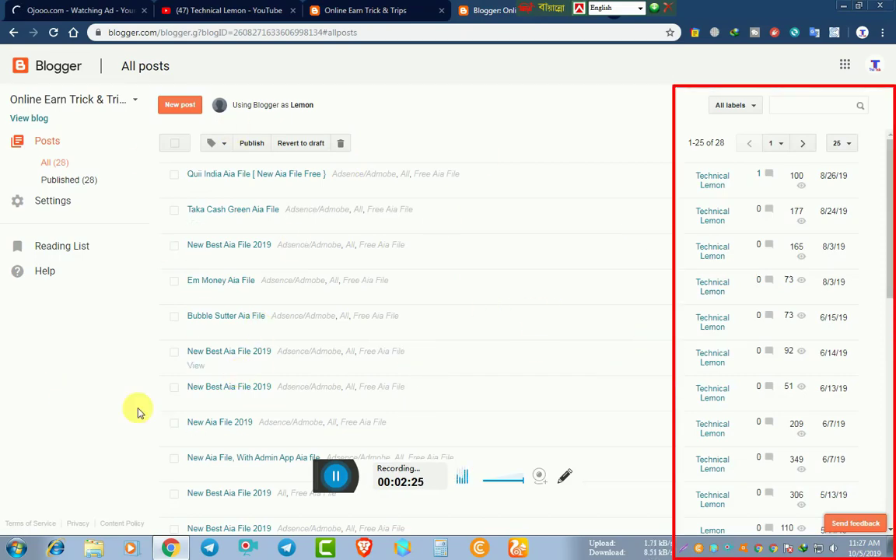
pyautogui.scroll(-1, 520, 376)
pyautogui.scroll(-4, 523, 375)
pyautogui.scroll(6, 525, 374)
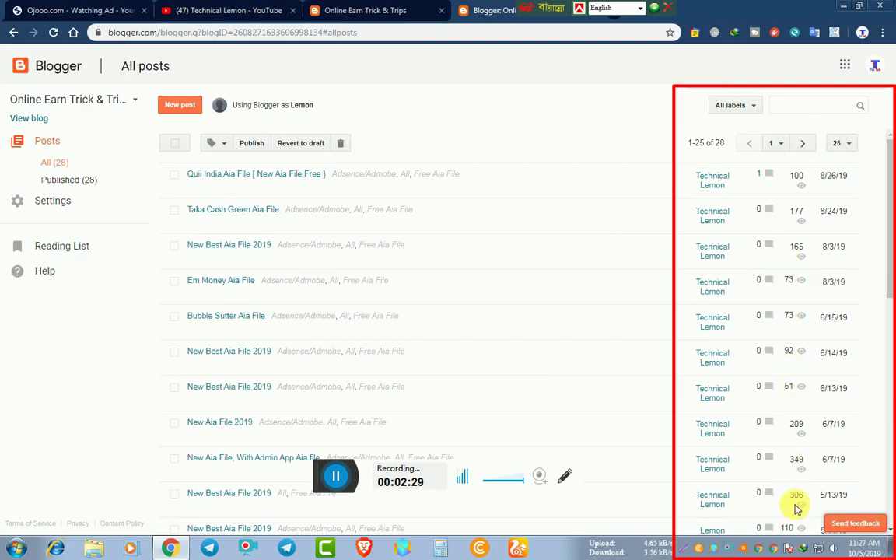
pyautogui.scroll(-7, 762, 414)
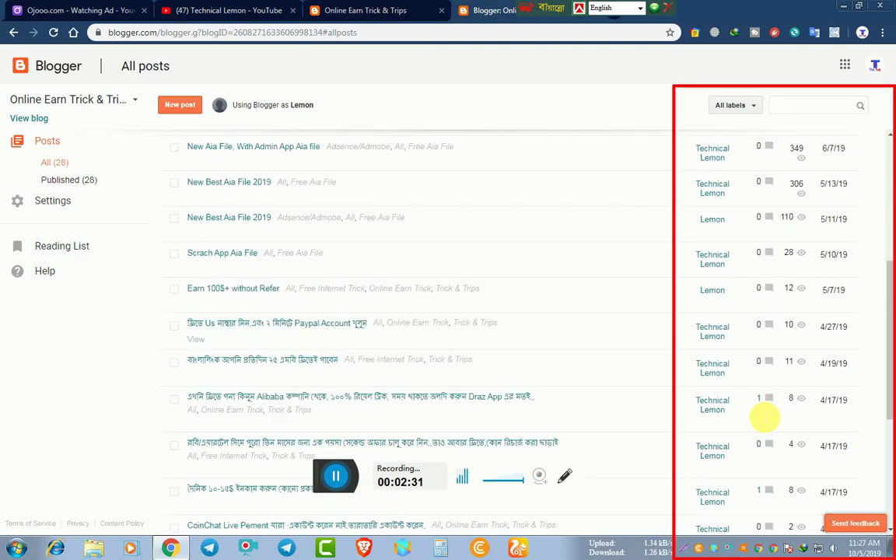
pyautogui.scroll(8, 761, 412)
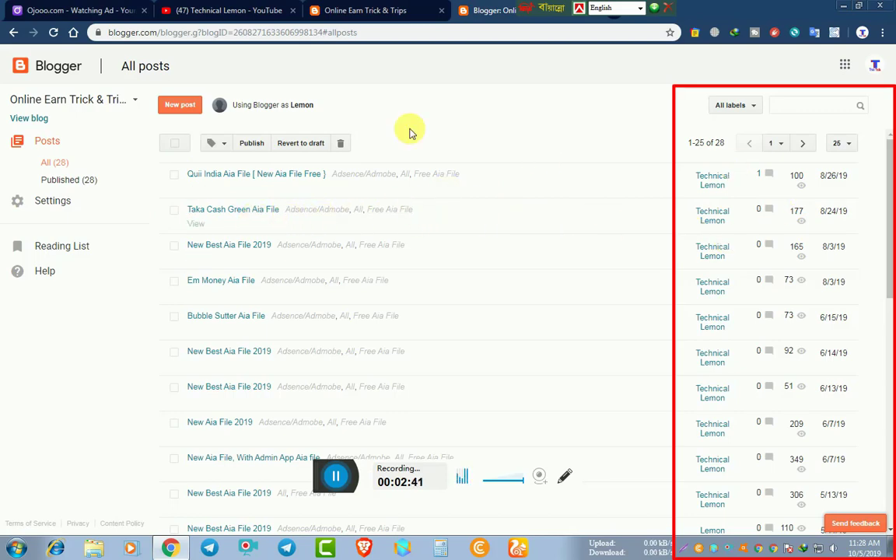
# Go to the Ojooo account page and review its account statistics and available funds.
pyautogui.click(70, 16)
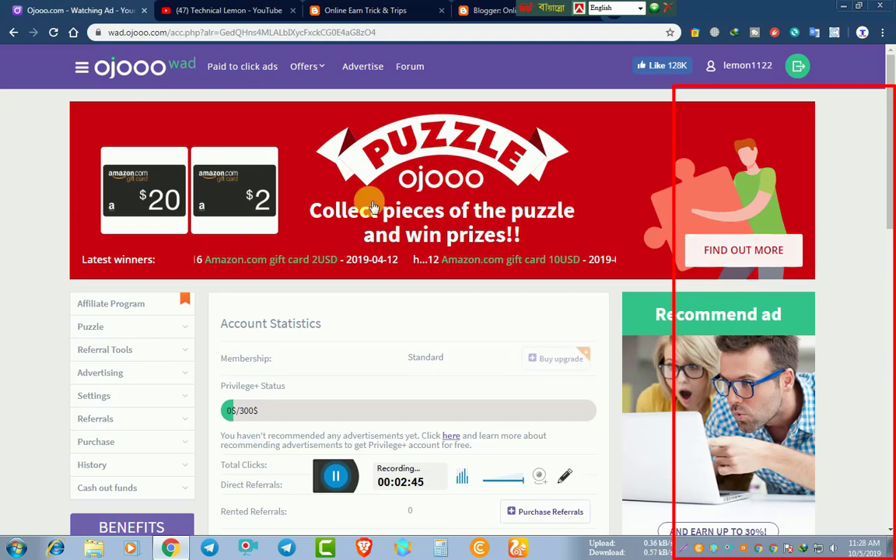
pyautogui.scroll(-4, 370, 260)
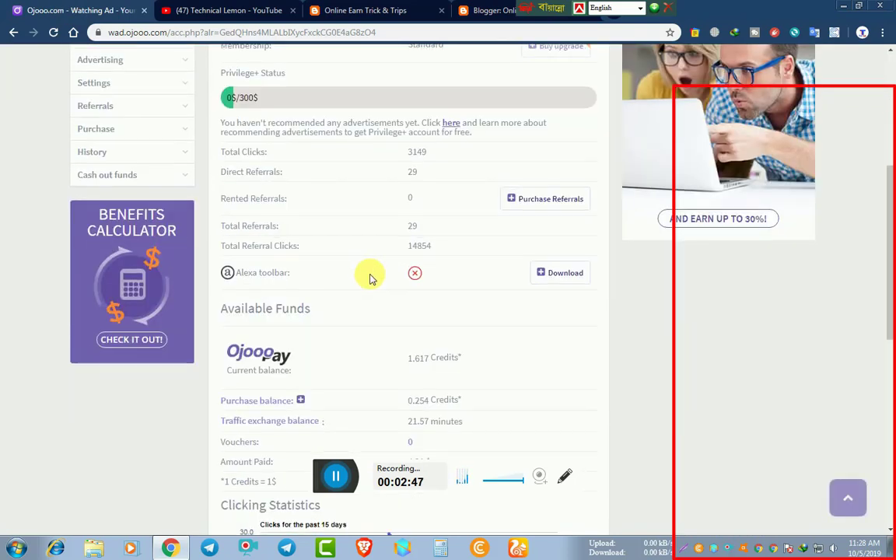
pyautogui.scroll(-2, 370, 280)
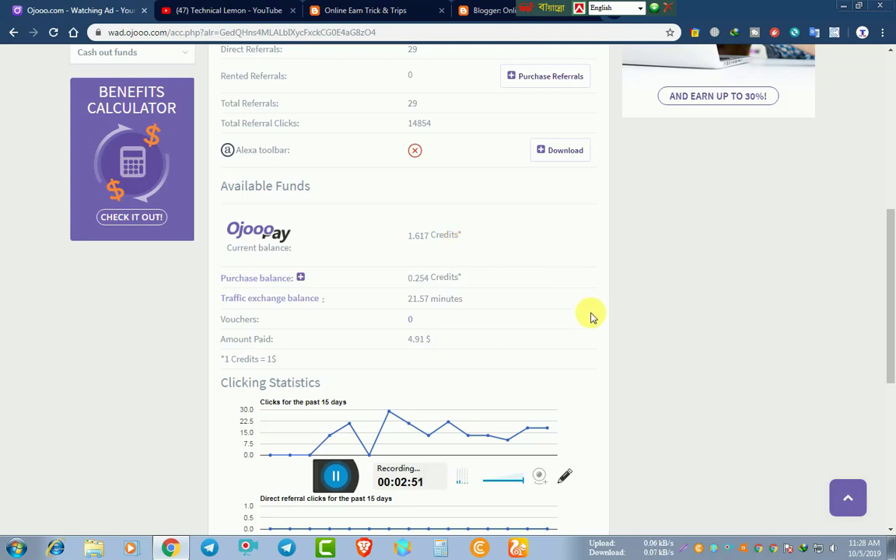
pyautogui.moveTo(635, 278); pyautogui.dragTo(703, 333)
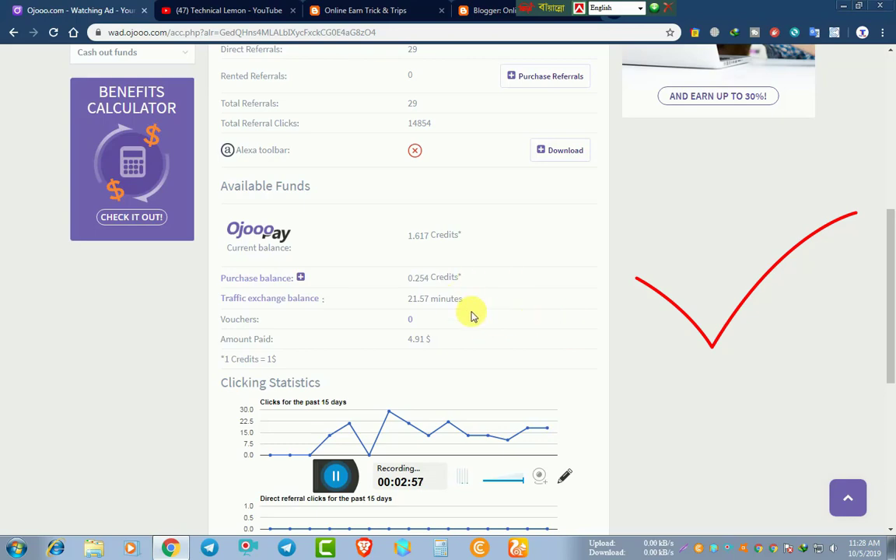
pyautogui.scroll(6, 349, 282)
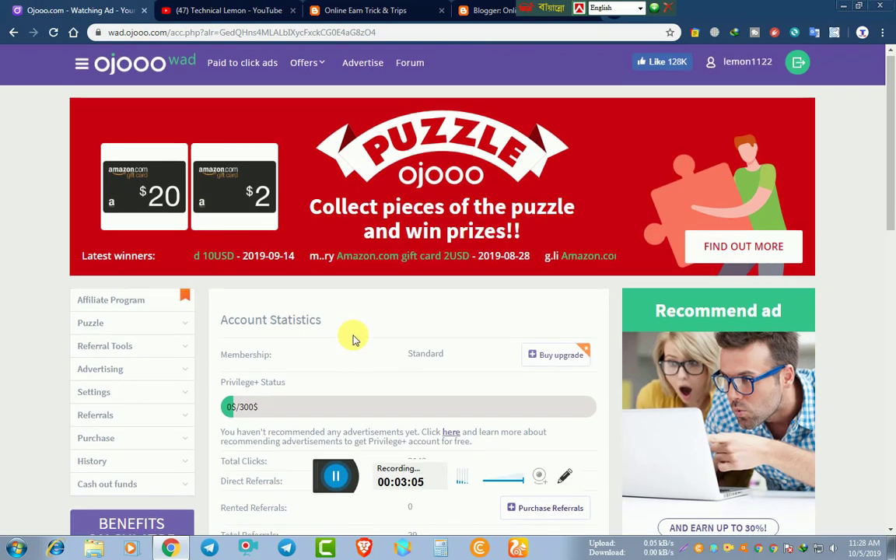
# Examine the Ojooo balances, the amount paid and the clicking statistics charts for the past 15 days.
pyautogui.scroll(-5, 352, 339)
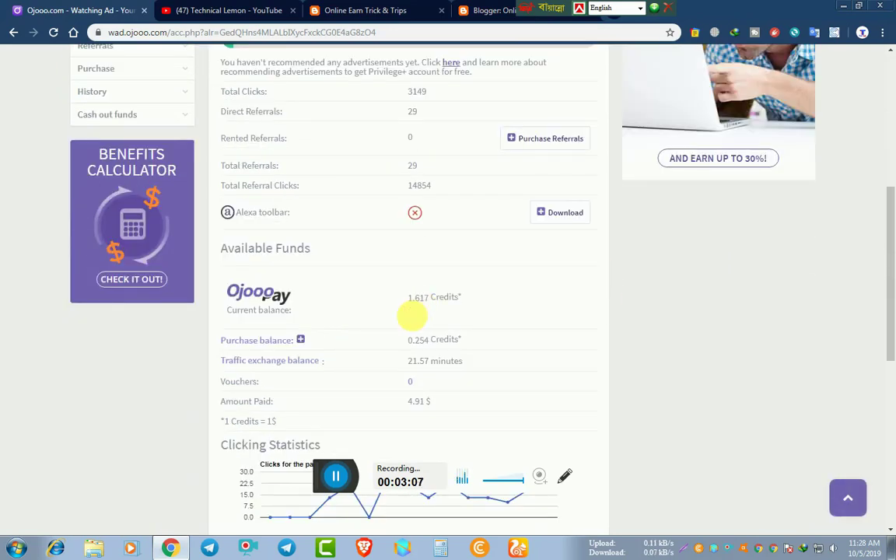
pyautogui.scroll(-1, 409, 314)
pyautogui.moveTo(486, 324)
pyautogui.mouseDown()
pyautogui.moveTo(520, 336)
pyautogui.moveTo(483, 360)
pyautogui.mouseUp()
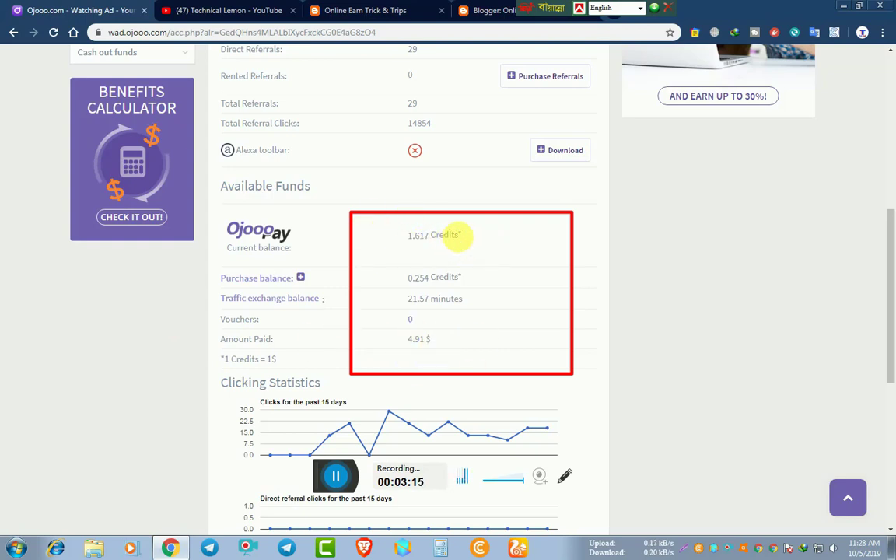
pyautogui.scroll(-1, 336, 371)
pyautogui.scroll(-2, 456, 324)
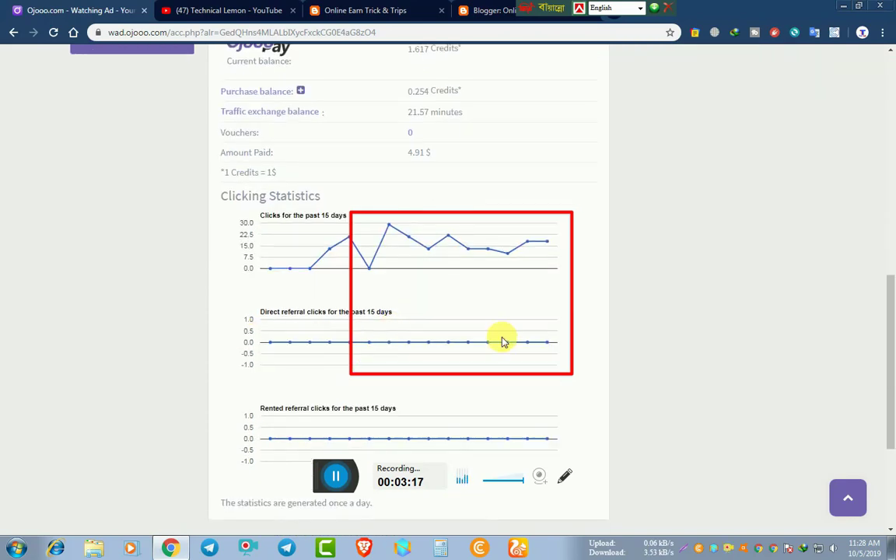
pyautogui.scroll(-1, 501, 342)
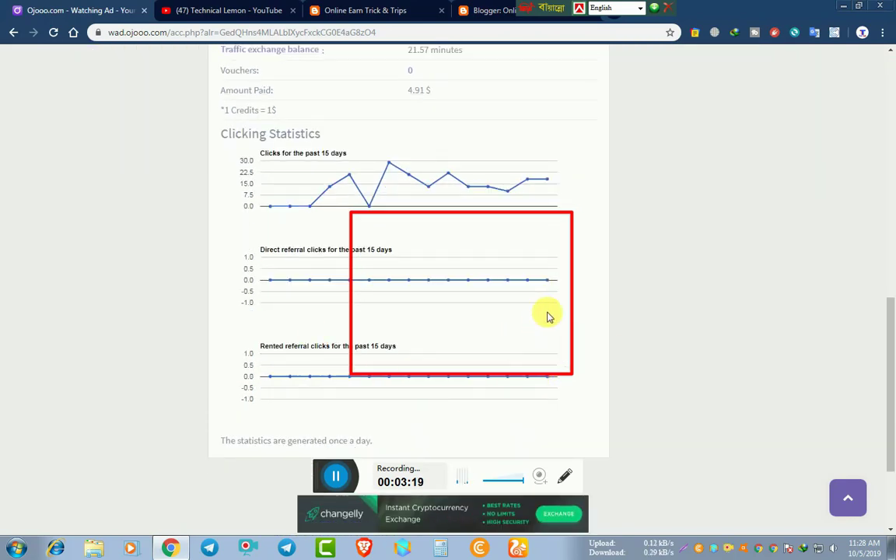
# Review the Ojooo account's membership type, click totals and referral figures, ending at the start of the page.
pyautogui.scroll(5, 490, 307)
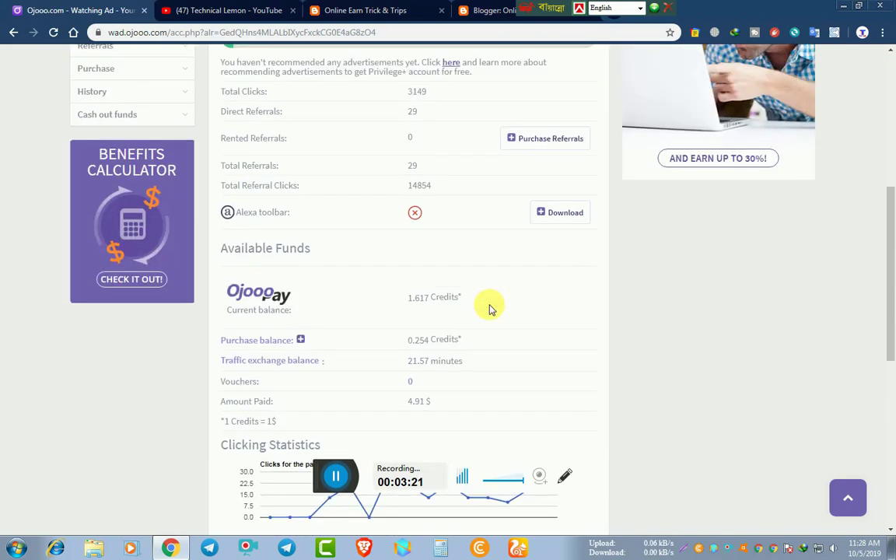
pyautogui.scroll(3, 482, 305)
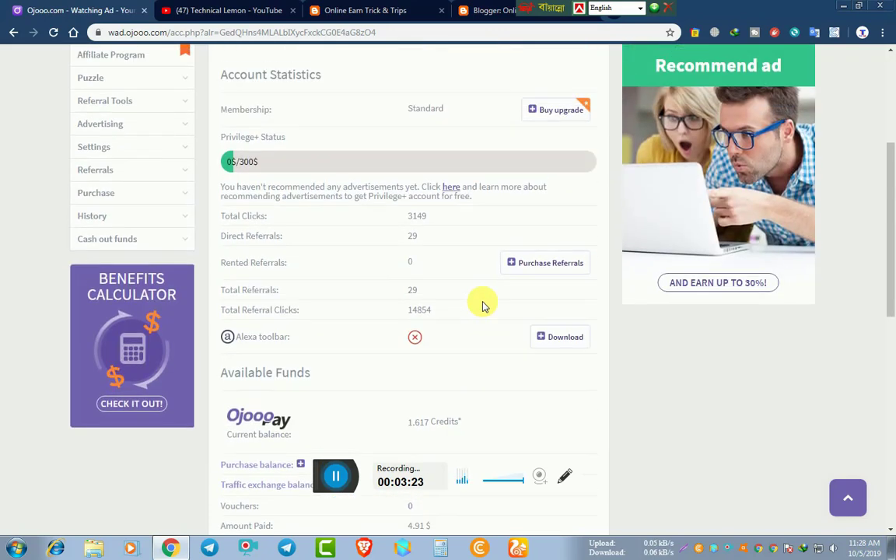
pyautogui.scroll(2, 474, 300)
pyautogui.scroll(-3, 400, 350)
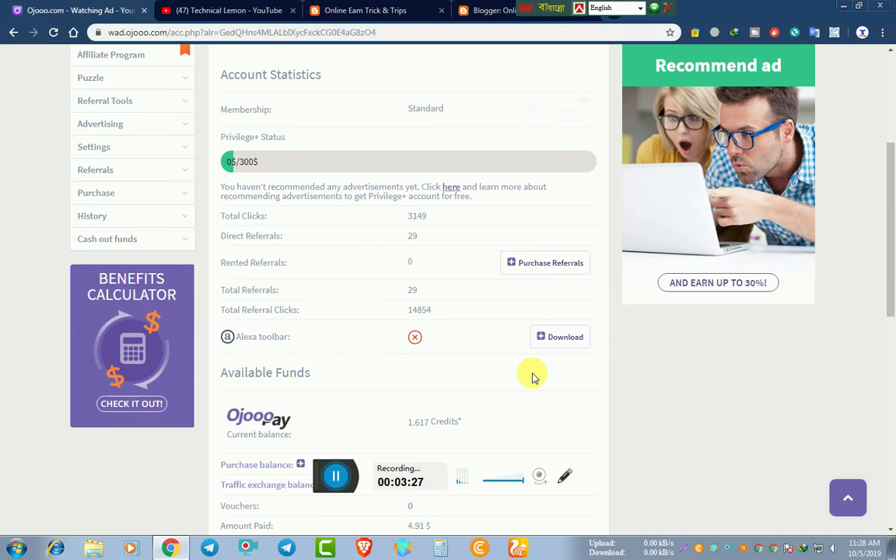
pyautogui.scroll(4, 532, 377)
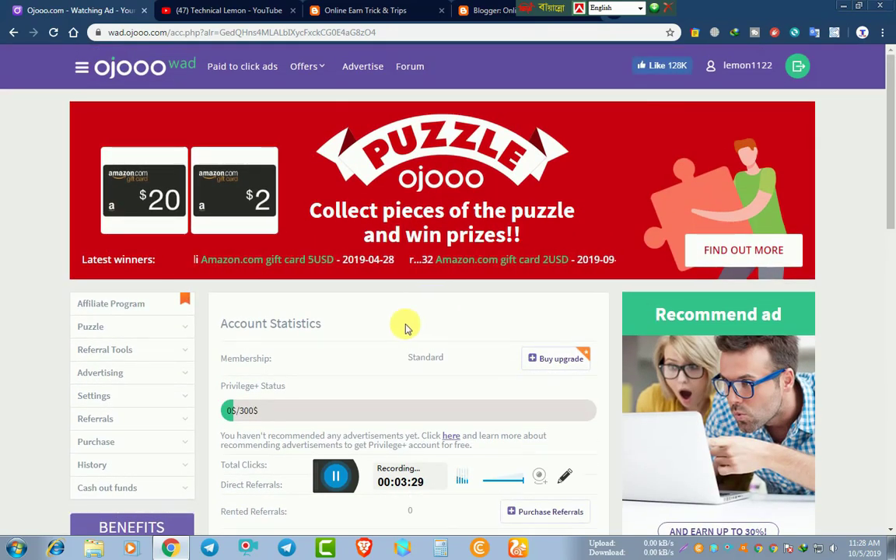
# Examine the Ojooo account's statistics, referral clicks and available funds again, returning to the start of the page.
pyautogui.scroll(-4, 375, 326)
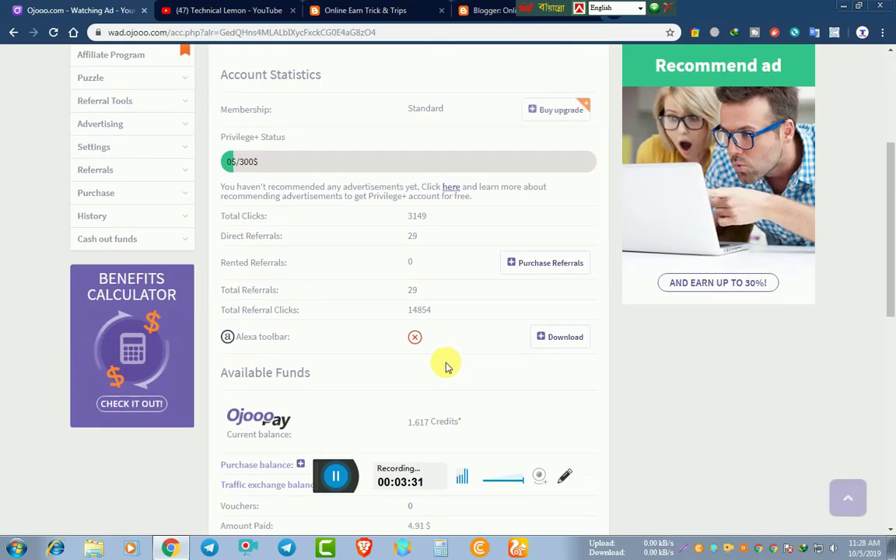
pyautogui.scroll(4, 448, 366)
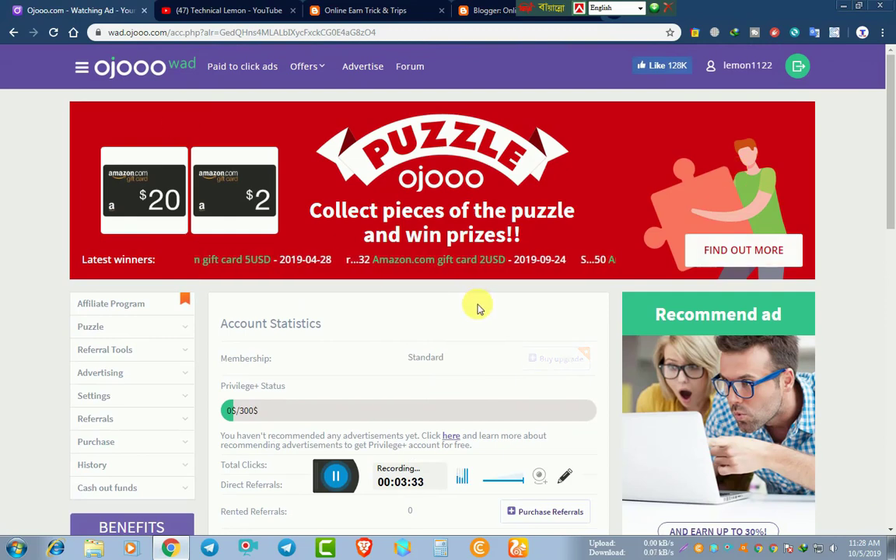
pyautogui.scroll(-4, 440, 318)
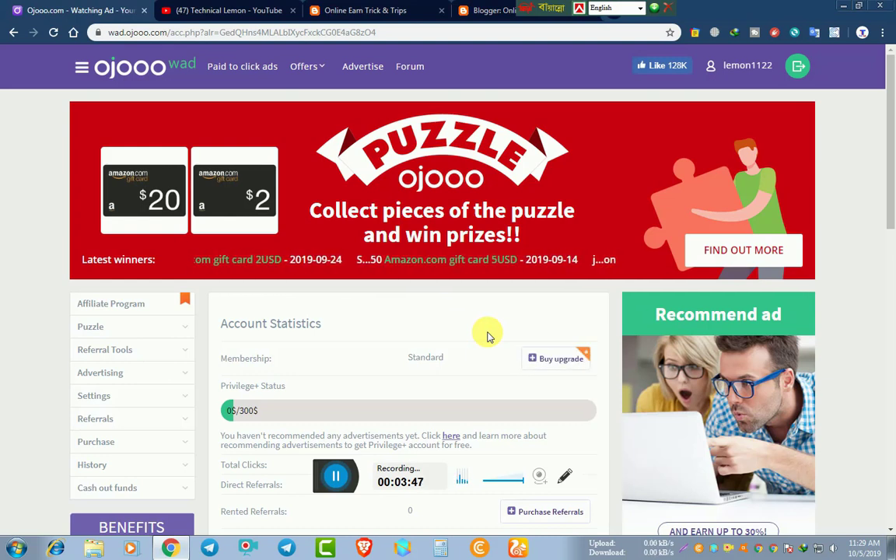
pyautogui.scroll(-3, 487, 336)
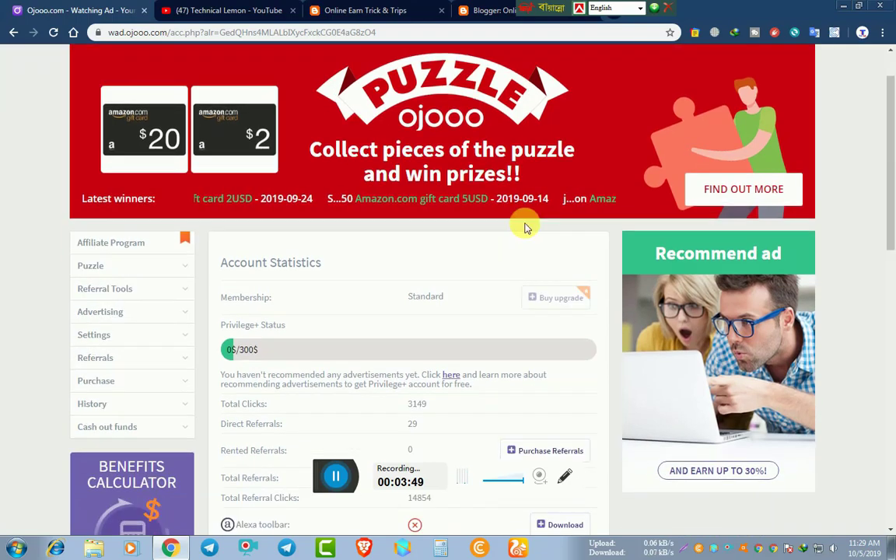
pyautogui.scroll(-4, 544, 250)
pyautogui.scroll(4, 556, 242)
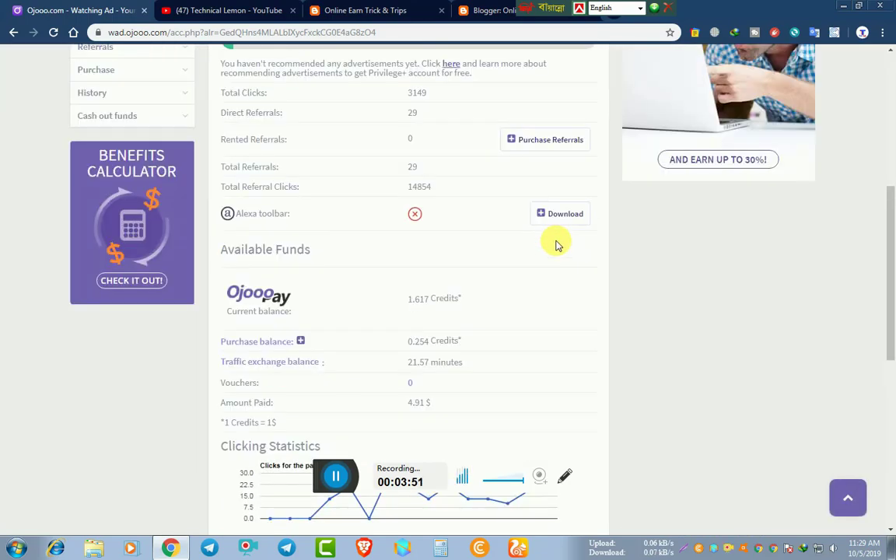
pyautogui.scroll(1, 515, 314)
pyautogui.scroll(-1, 497, 315)
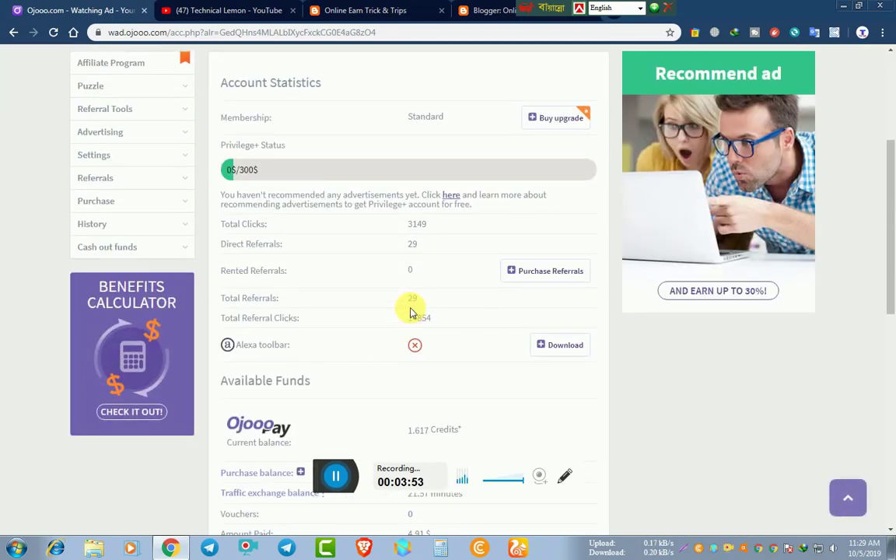
pyautogui.scroll(3, 465, 208)
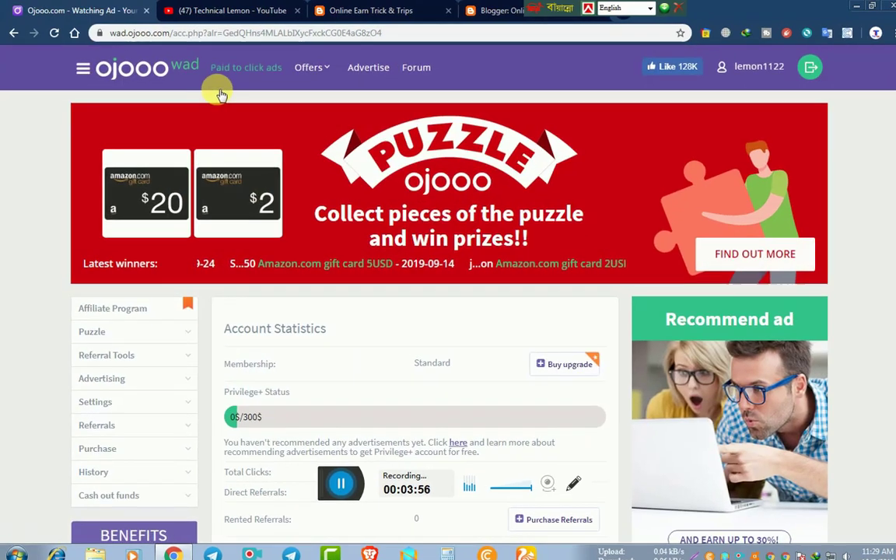
# Open the Traffic Exchange offer, start autosurf to earn minutes, and check the running ad page against the exchange balance page.
pyautogui.click(304, 67)
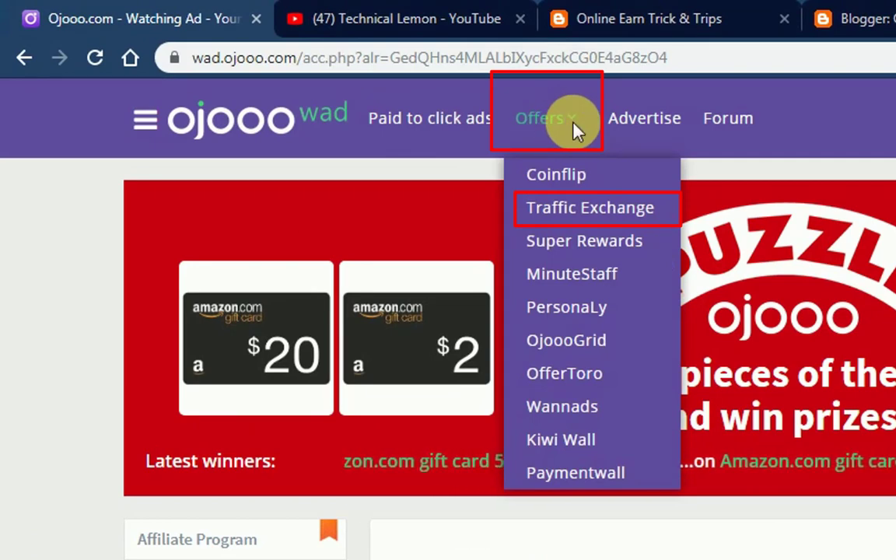
pyautogui.moveTo(518, 132)
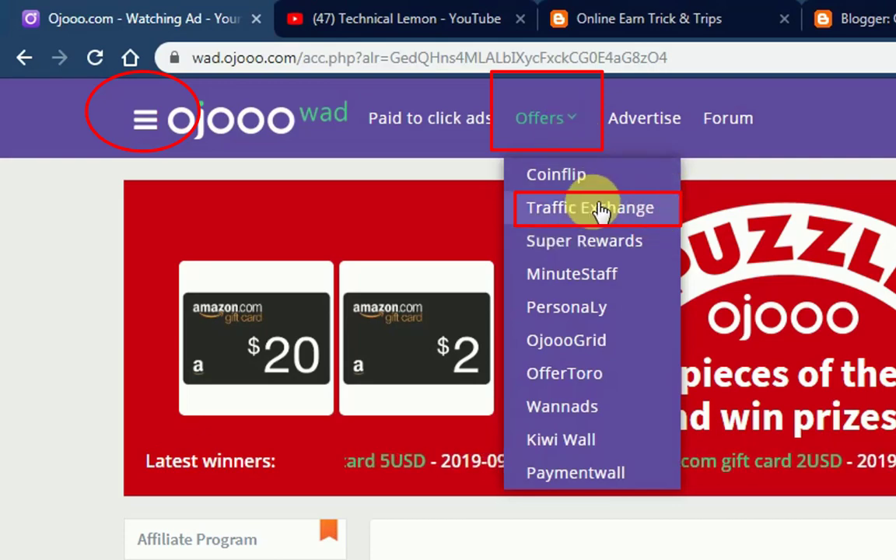
pyautogui.click(644, 212)
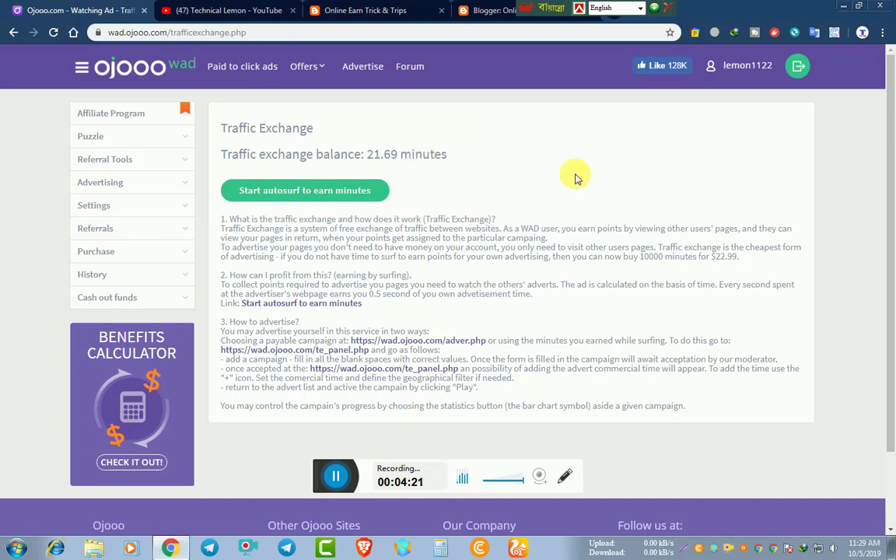
pyautogui.click(300, 192)
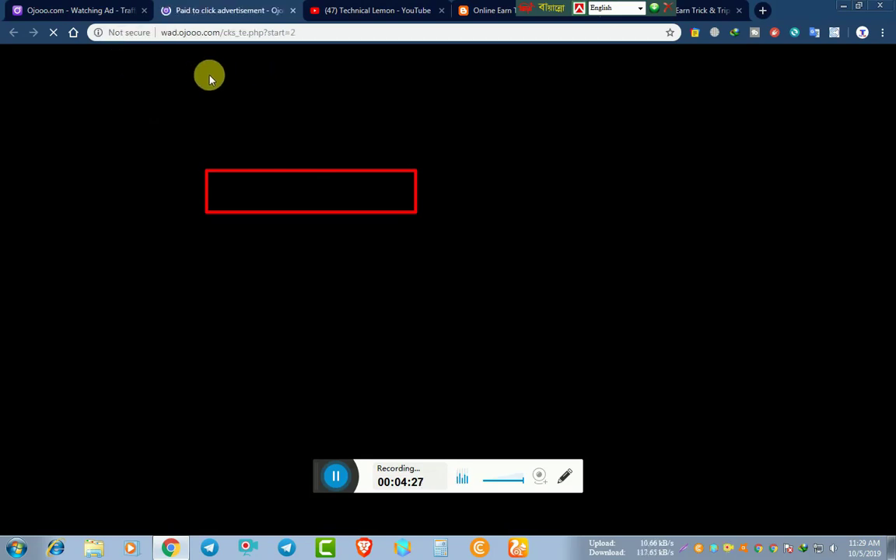
pyautogui.click(81, 12)
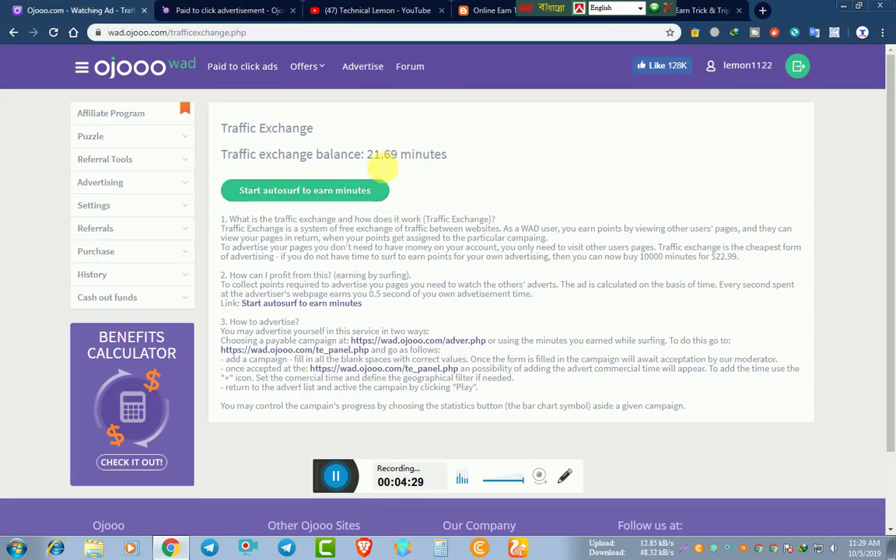
pyautogui.click(215, 10)
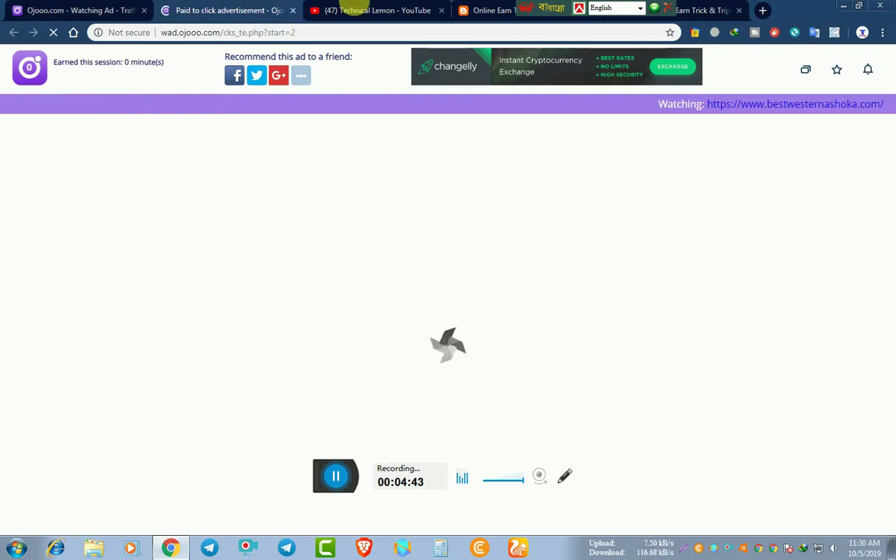
# Minimize and bring back the browser while autosurf runs, then try it in a smaller window before maximizing it again.
pyautogui.click(847, 7)
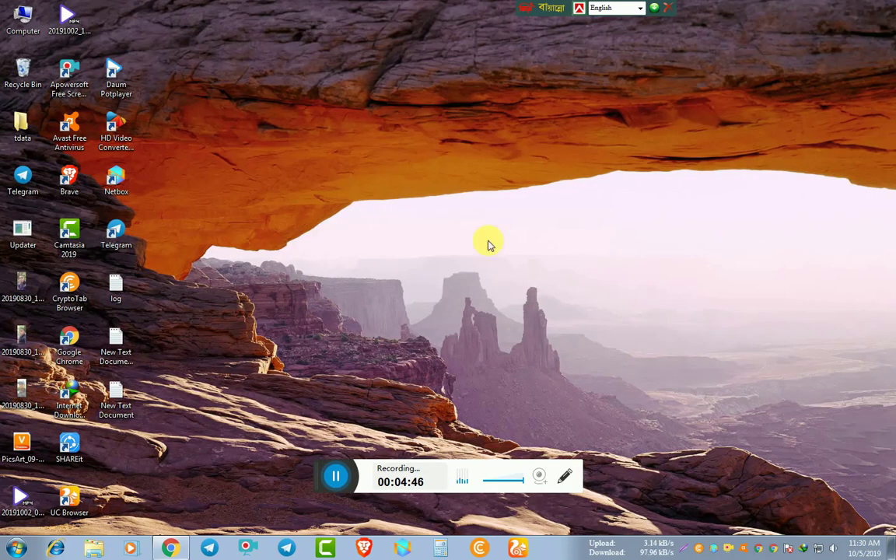
pyautogui.click(171, 550)
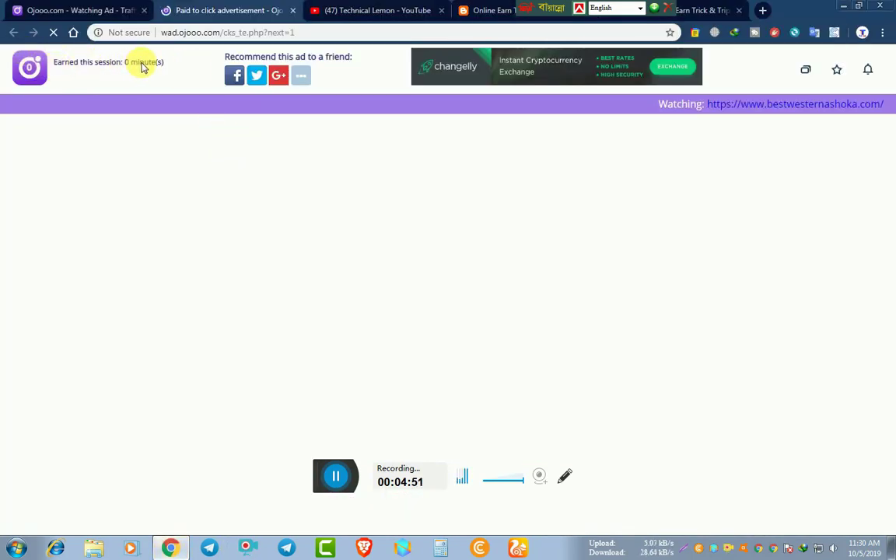
pyautogui.click(861, 6)
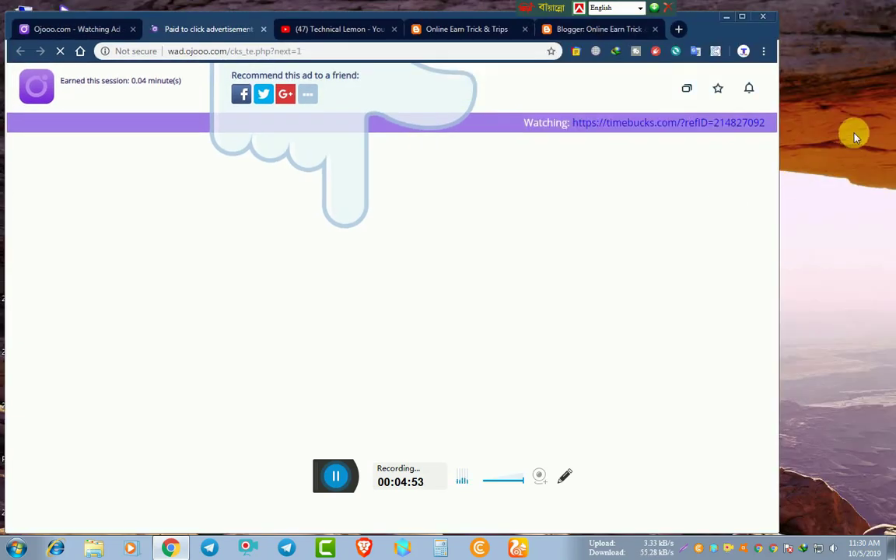
pyautogui.rightClick(841, 84)
pyautogui.rightClick(850, 114)
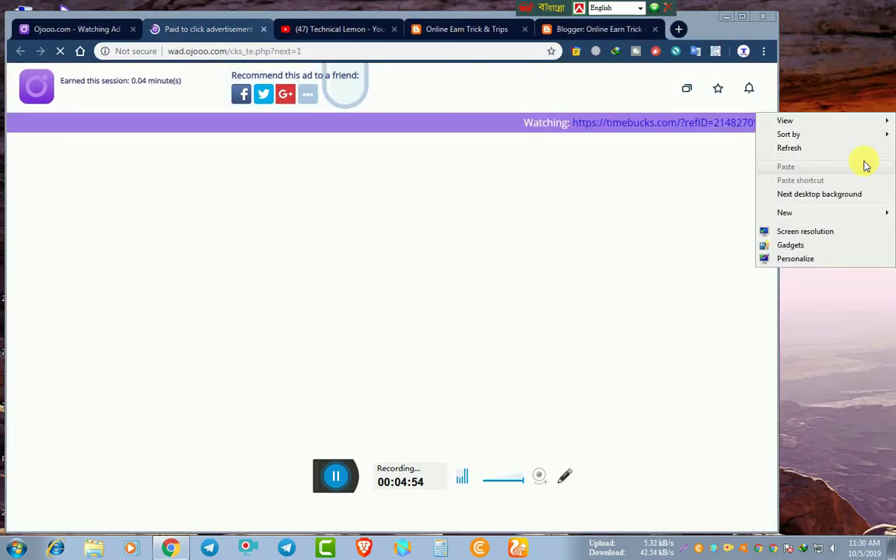
pyautogui.click(853, 156)
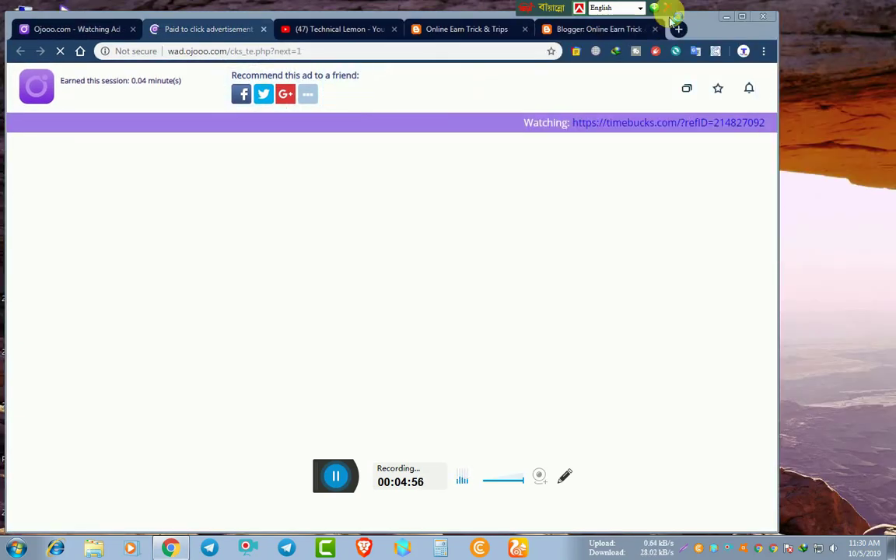
pyautogui.click(742, 17)
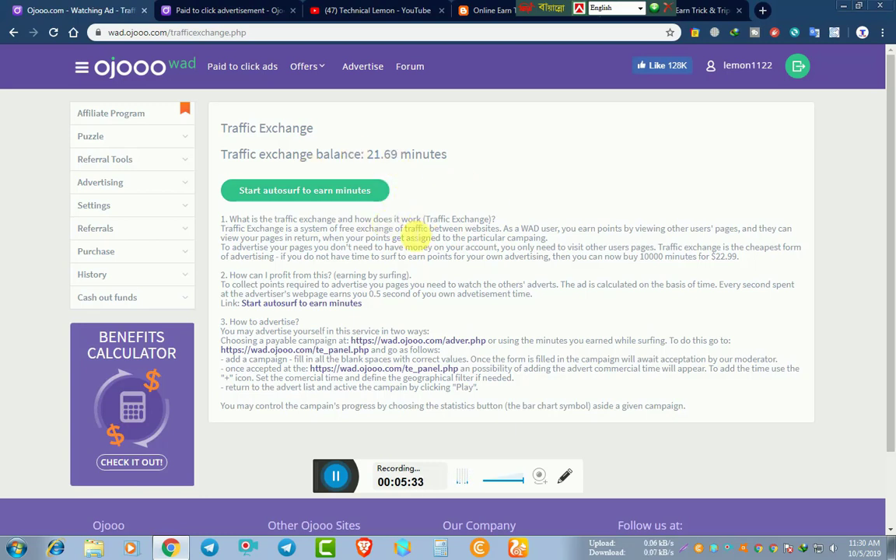
# Check the minutes earned in the autosurf session, comparing it with the Traffic Exchange page.
pyautogui.click(210, 10)
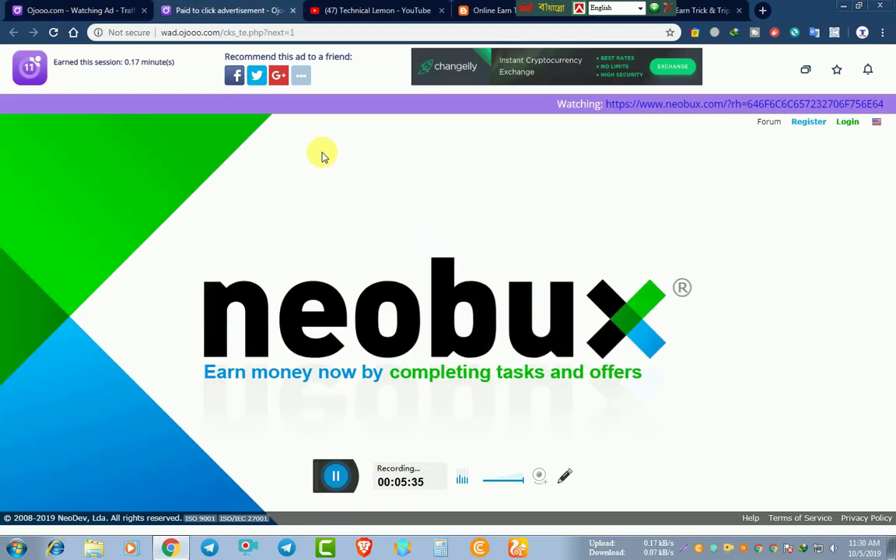
pyautogui.click(87, 12)
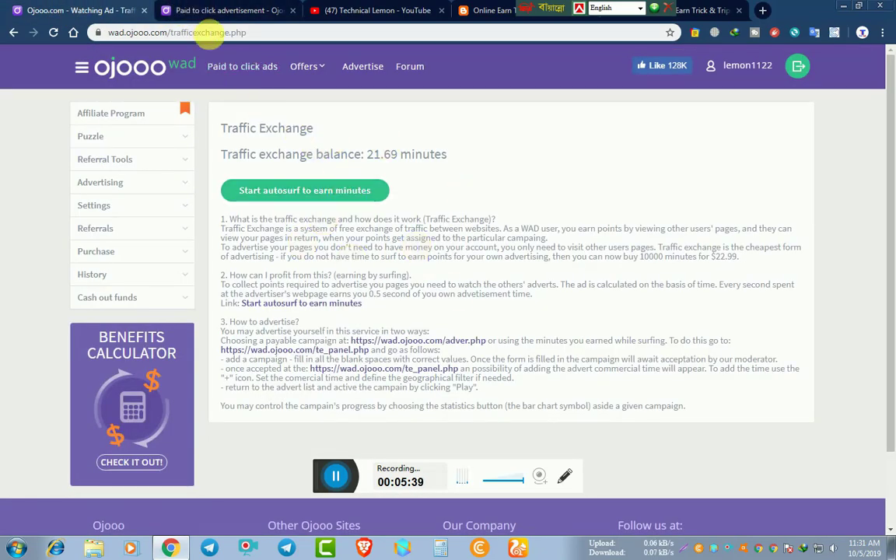
pyautogui.click(196, 14)
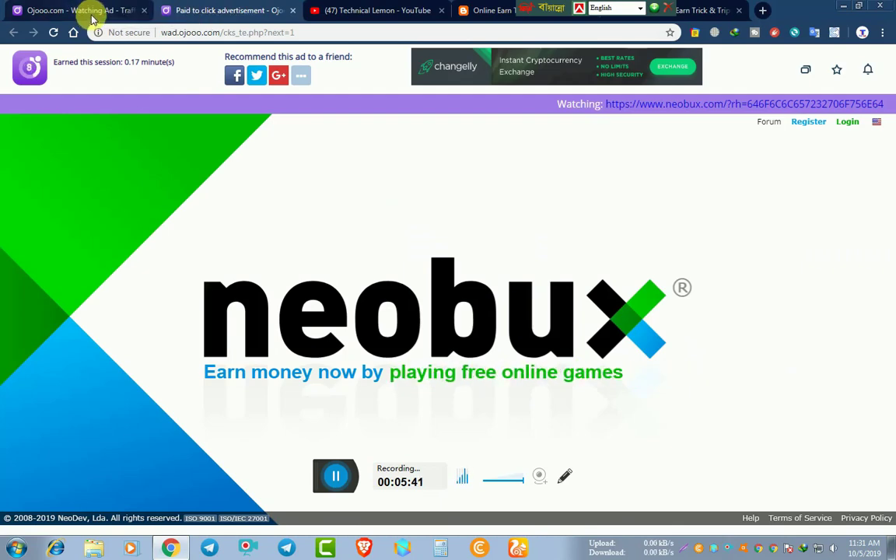
pyautogui.click(92, 17)
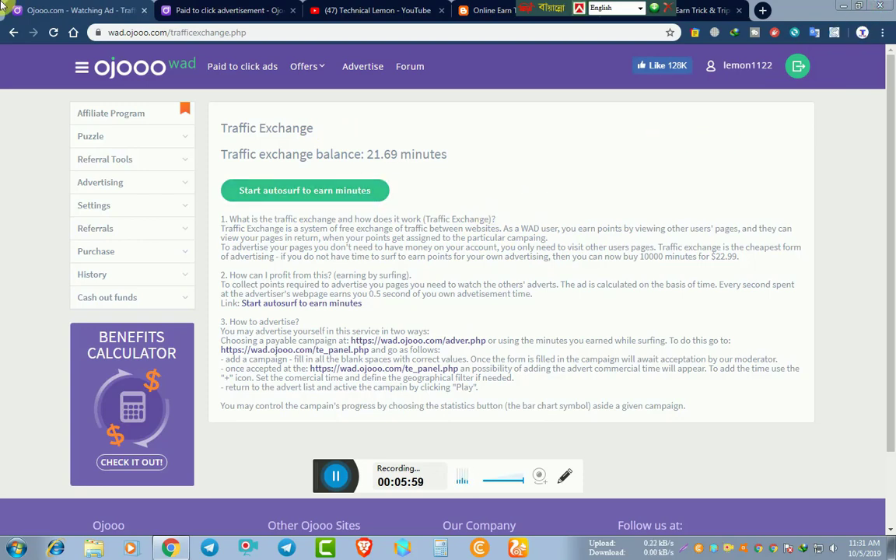
# Try the browser as a smaller, resized window on the desktop and maximize it again.
pyautogui.click(861, 7)
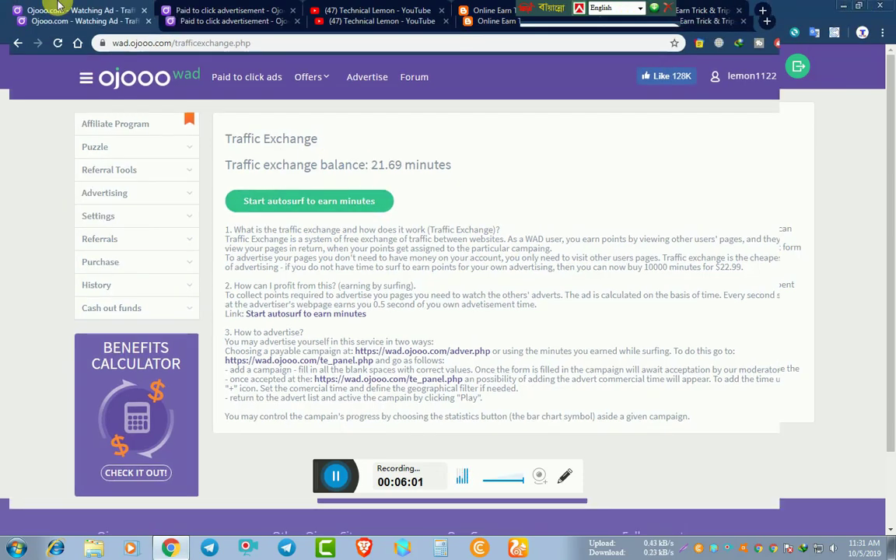
pyautogui.moveTo(10, 15); pyautogui.dragTo(27, 1)
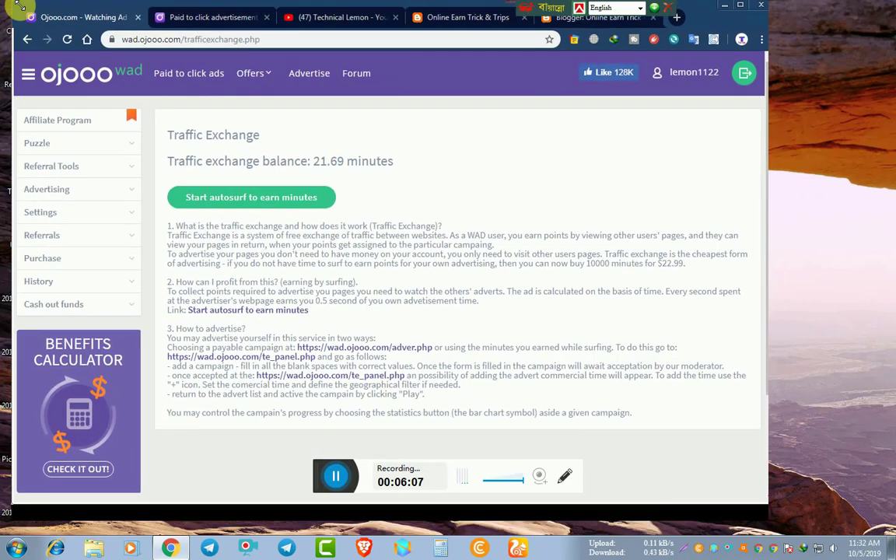
pyautogui.click(741, 8)
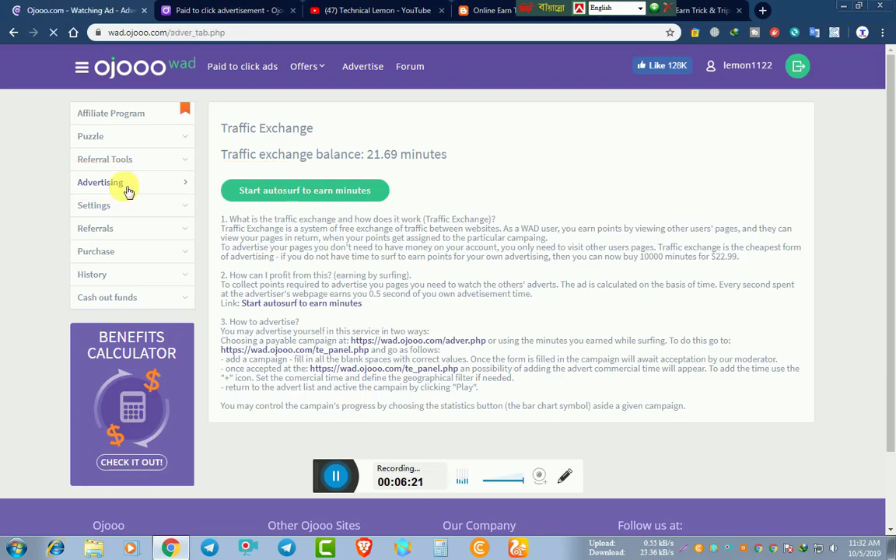
# Go to the account's Traffic Exchange advertising section and open the form for adding a campaign.
pyautogui.click(127, 188)
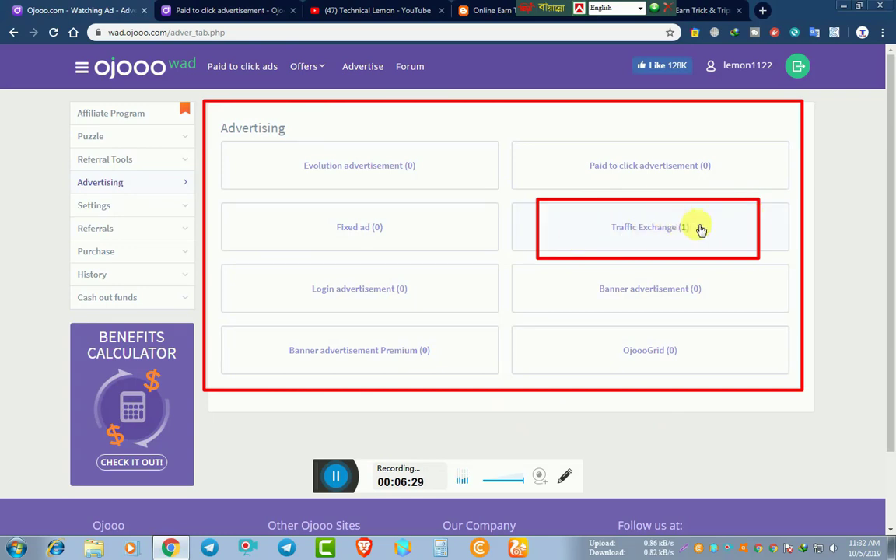
pyautogui.click(658, 231)
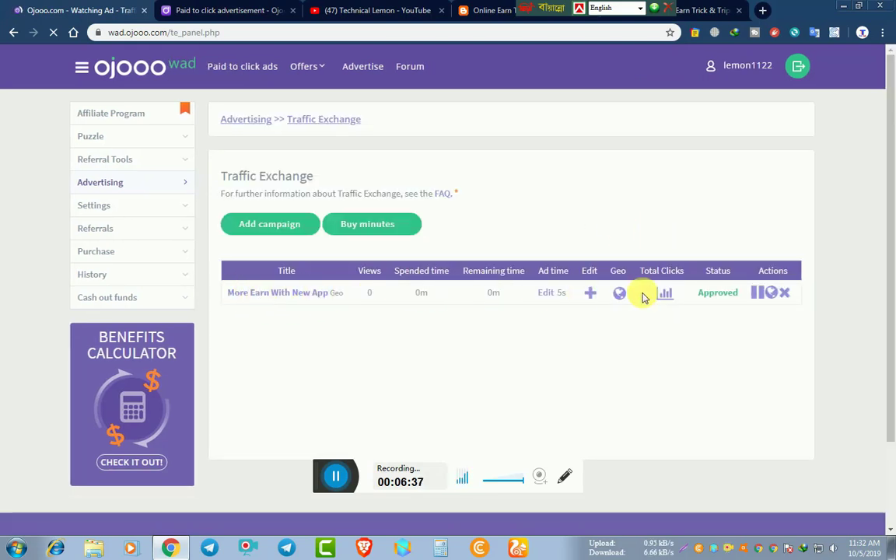
pyautogui.moveTo(817, 320)
pyautogui.mouseDown()
pyautogui.moveTo(260, 305)
pyautogui.moveTo(233, 241)
pyautogui.mouseUp()
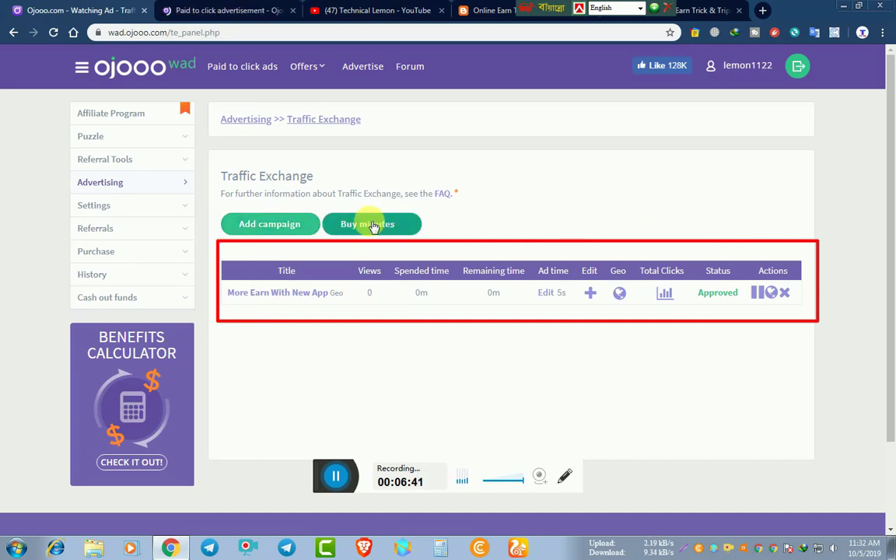
pyautogui.click(259, 228)
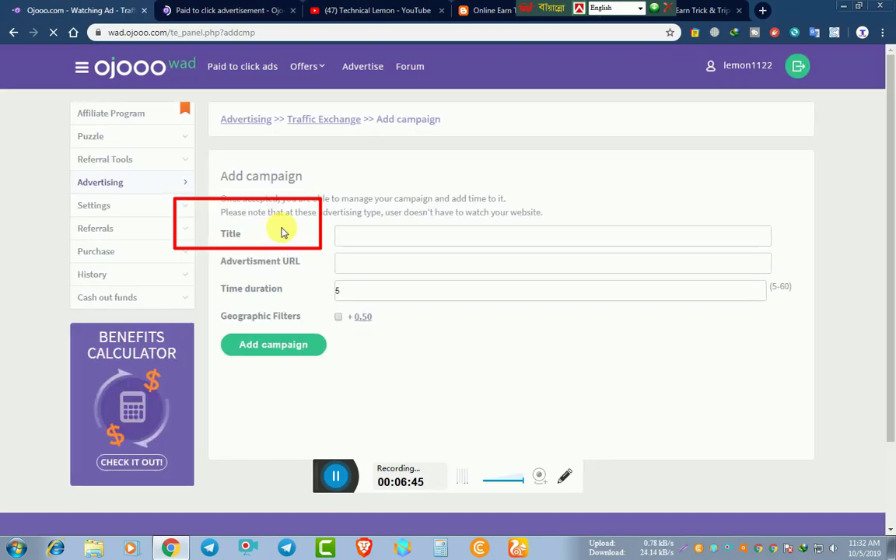
pyautogui.click(367, 236)
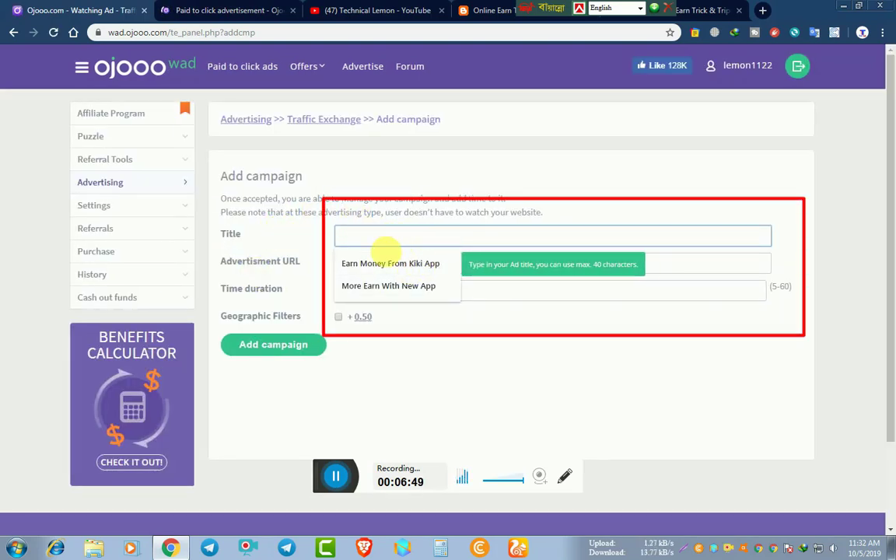
pyautogui.click(406, 292)
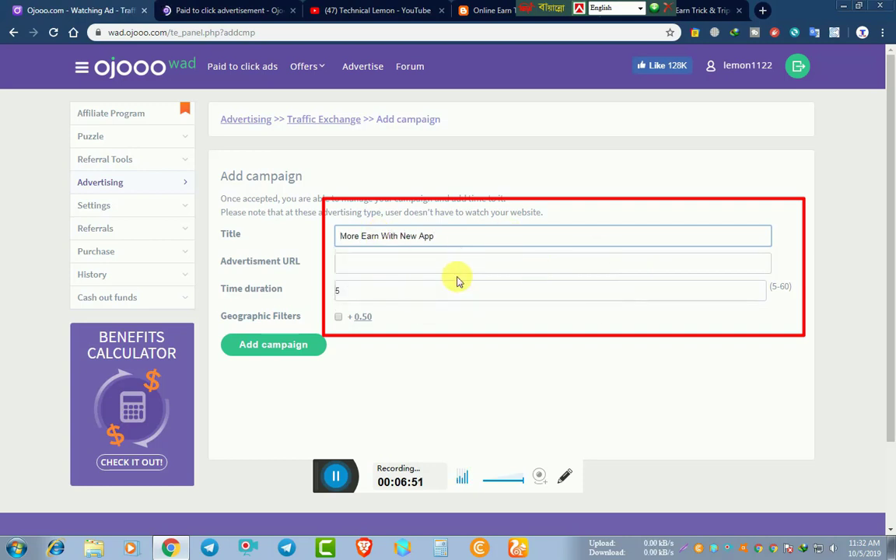
pyautogui.click(405, 263)
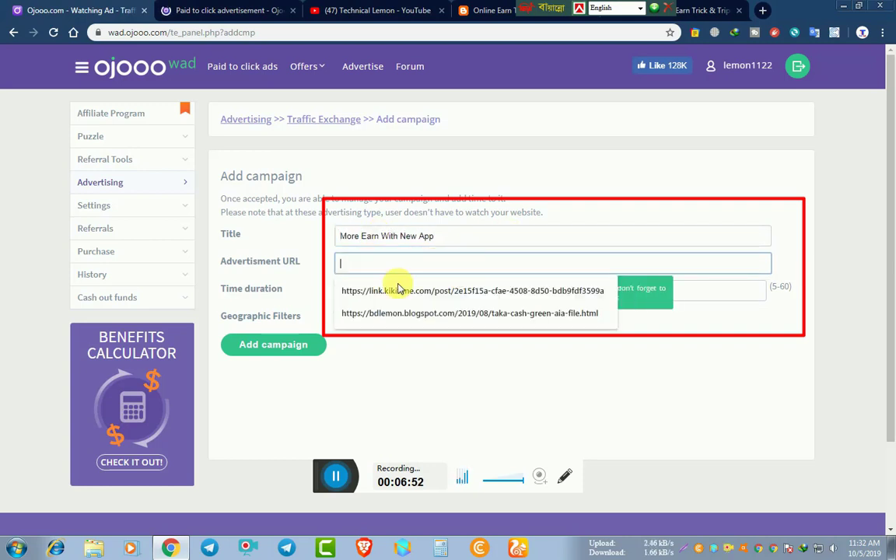
pyautogui.click(490, 291)
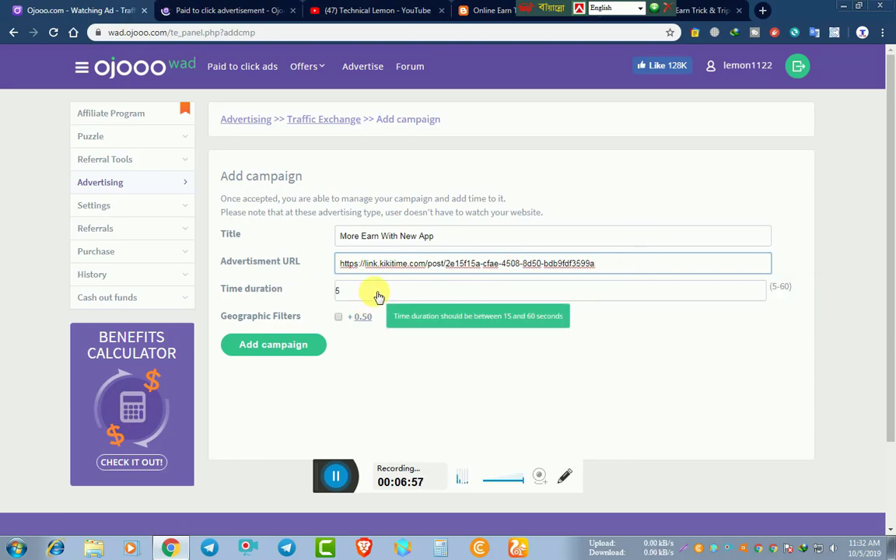
# Check the running autosurf session, and submit the new campaign for review with the time duration at 5.
pyautogui.click(181, 12)
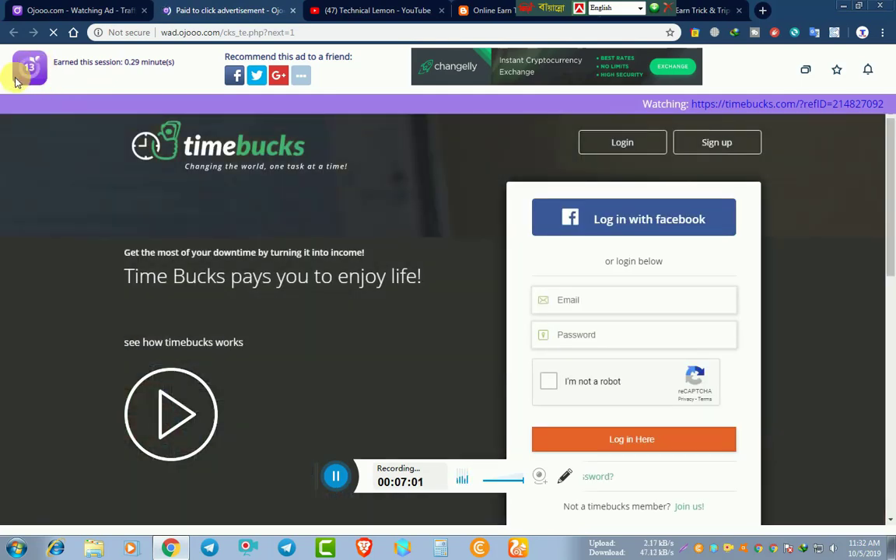
pyautogui.click(76, 12)
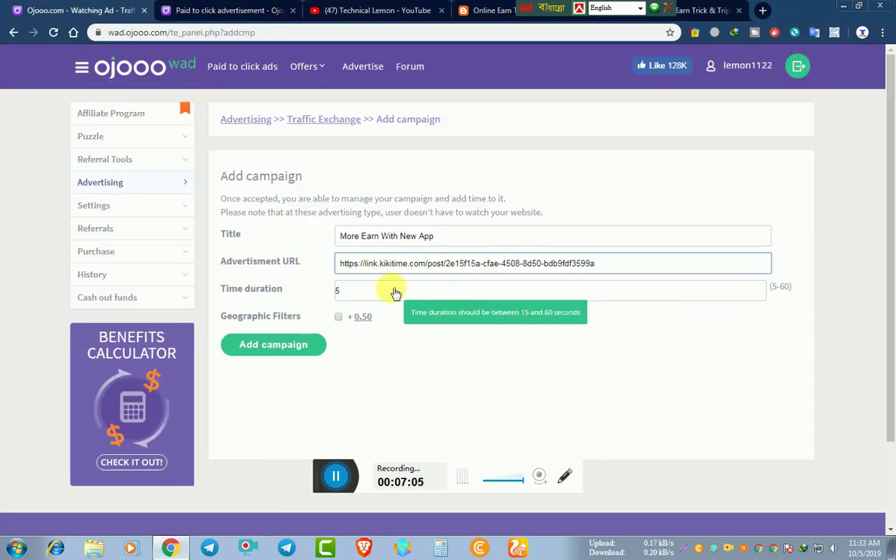
pyautogui.click(297, 350)
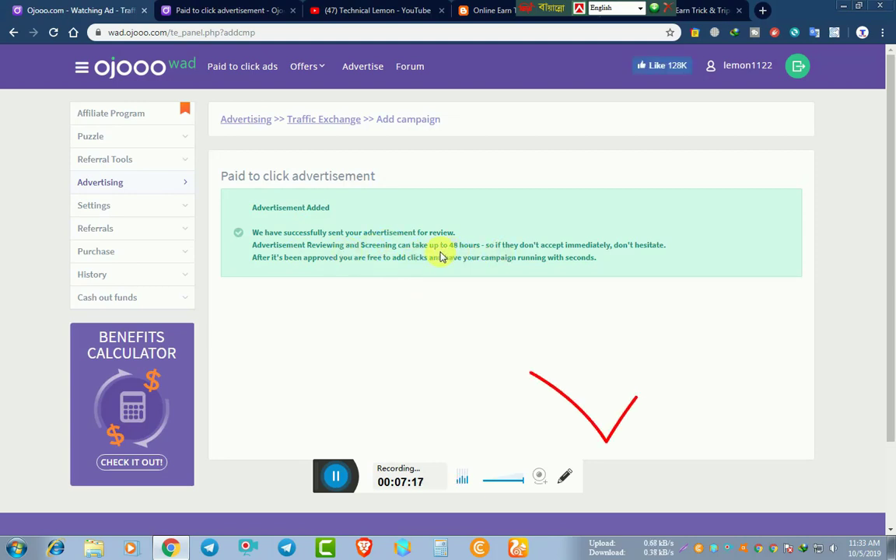
# Activate the paused campaign in the Traffic Exchange list and return to the campaign overview.
pyautogui.click(323, 121)
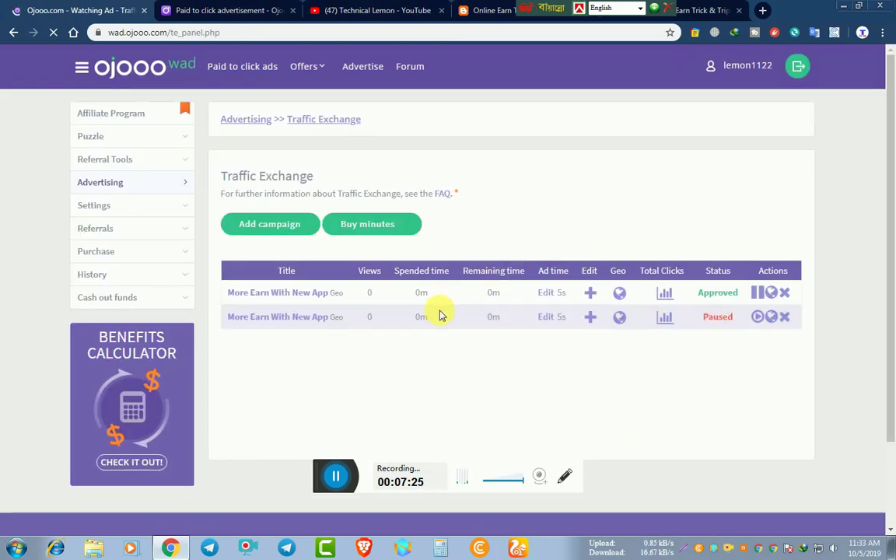
pyautogui.click(757, 319)
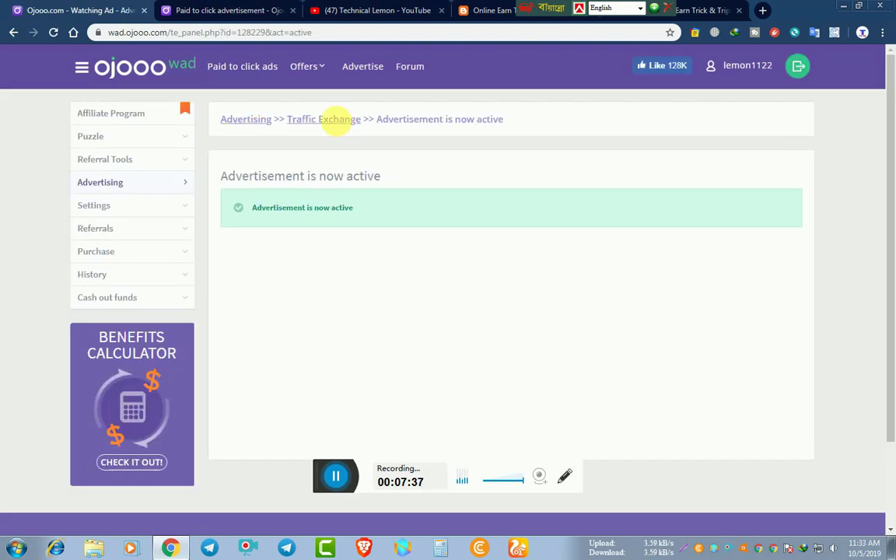
pyautogui.click(336, 119)
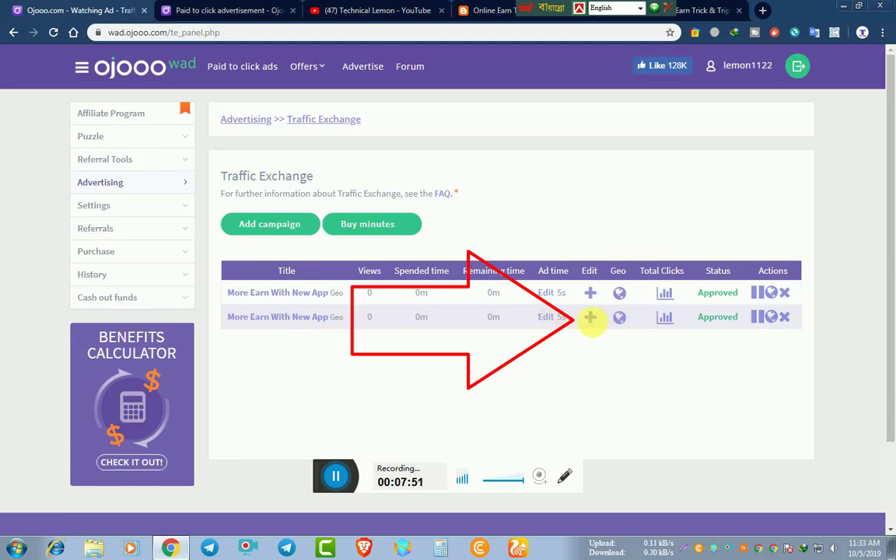
# Try assigning up to 277 clicks to the newly activated campaign for the kikitime.com link.
pyautogui.click(590, 322)
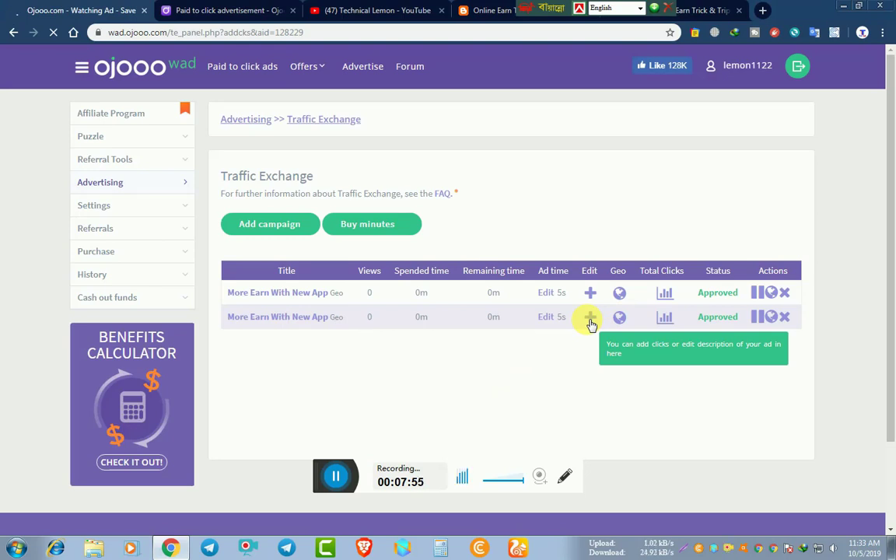
pyautogui.moveTo(389, 291)
pyautogui.mouseDown()
pyautogui.moveTo(498, 302)
pyautogui.moveTo(458, 307)
pyautogui.moveTo(386, 302)
pyautogui.moveTo(636, 301)
pyautogui.mouseUp()
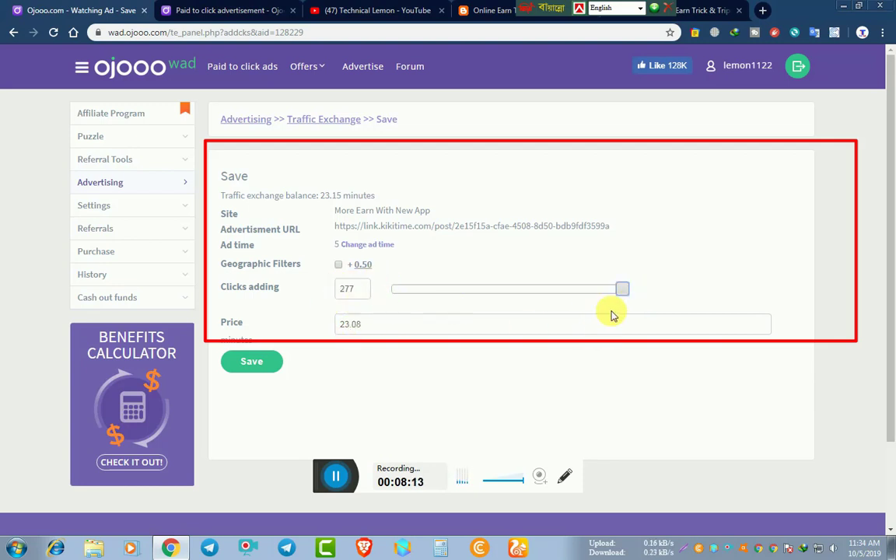
pyautogui.moveTo(621, 296); pyautogui.dragTo(392, 294)
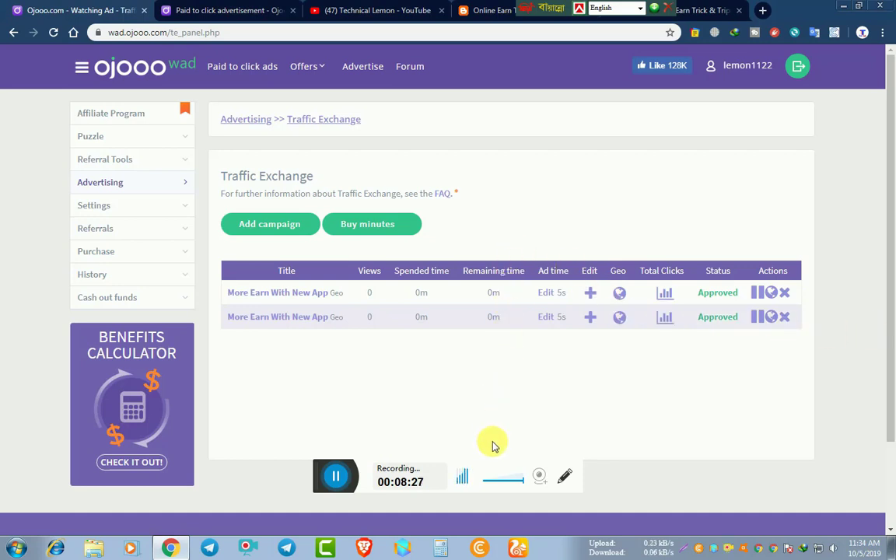
# Add 279 clicks to the campaign advertising the bdlemon.blogspot.com post, and delete the other campaign from the Traffic Exchange list.
pyautogui.click(593, 294)
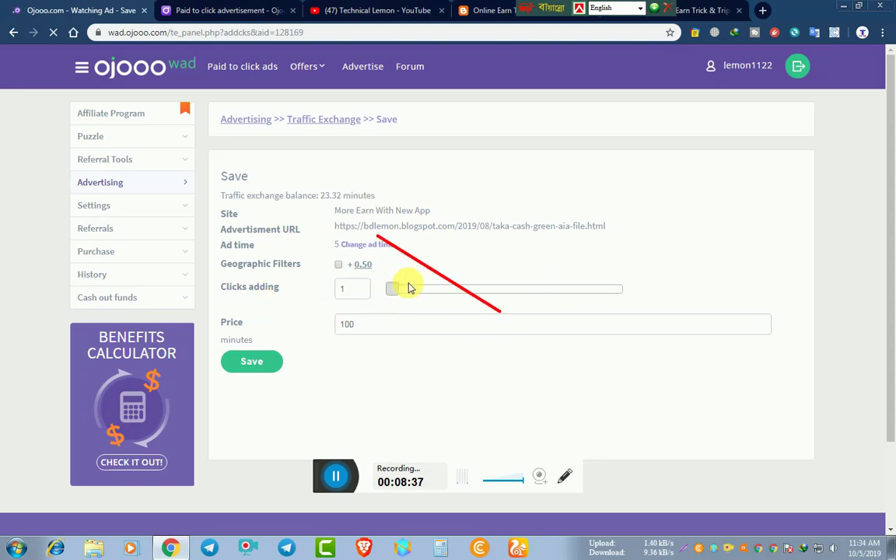
pyautogui.moveTo(389, 291)
pyautogui.mouseDown()
pyautogui.moveTo(656, 296)
pyautogui.moveTo(455, 298)
pyautogui.moveTo(636, 290)
pyautogui.mouseUp()
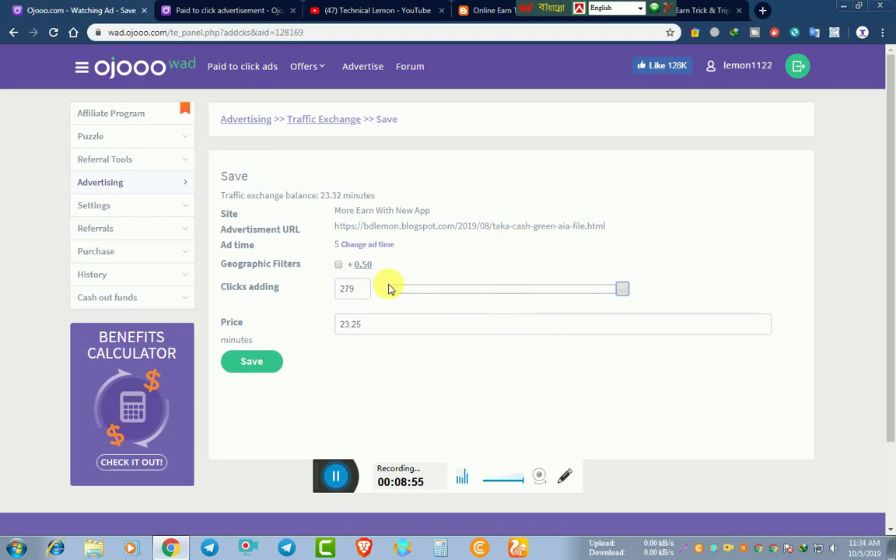
pyautogui.moveTo(622, 288); pyautogui.dragTo(582, 293)
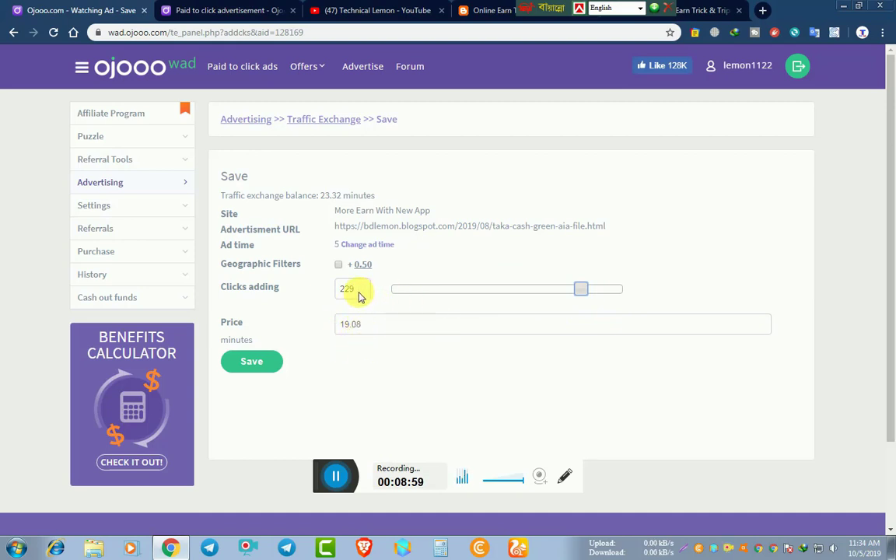
pyautogui.moveTo(575, 299); pyautogui.dragTo(629, 300)
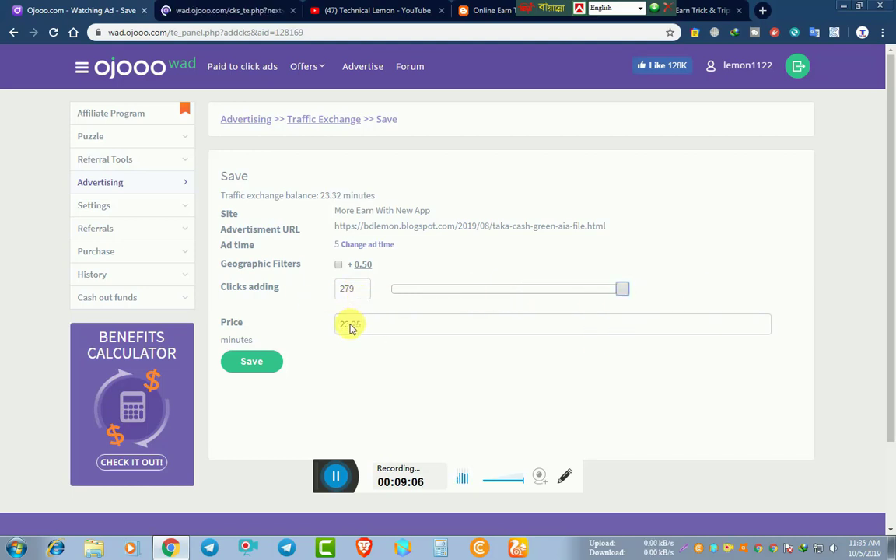
pyautogui.click(252, 364)
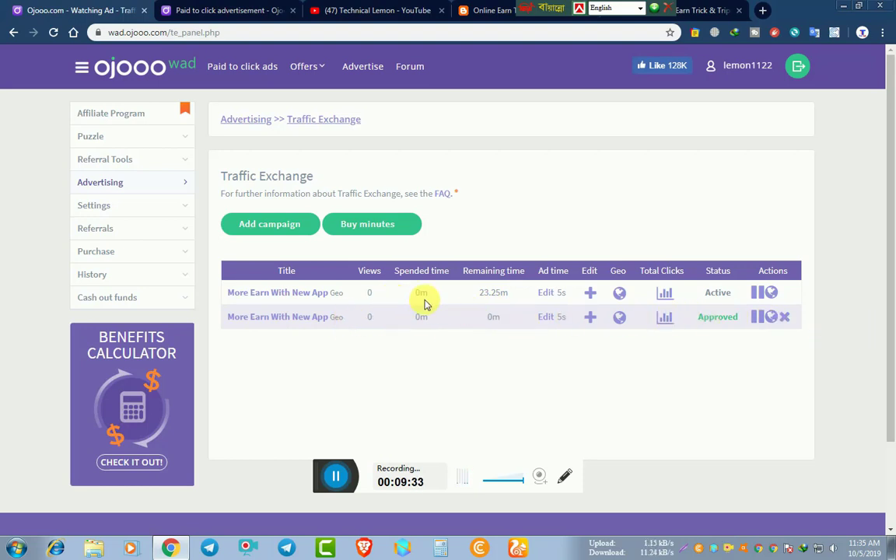
pyautogui.click(786, 319)
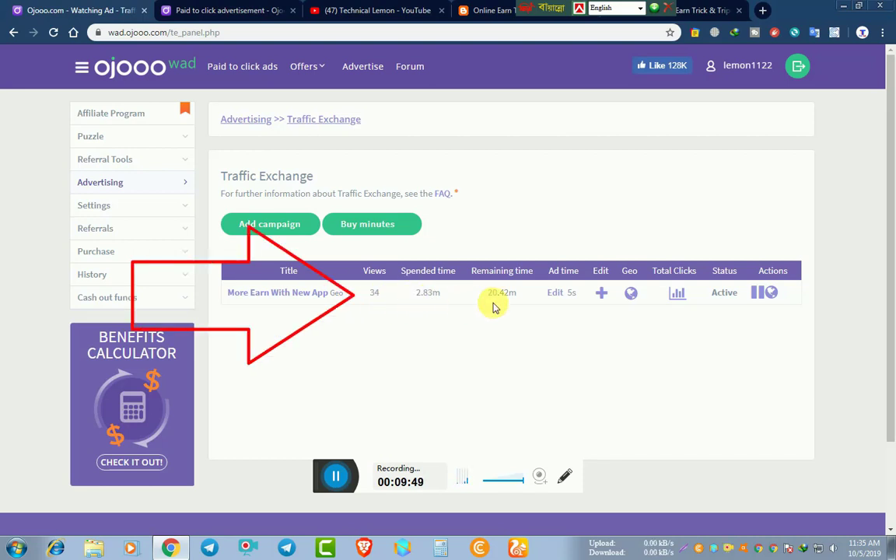
# Switch to the Blogger posts list and refresh it to check the view count of the Taka Cash Green Aia File post.
pyautogui.click(459, 11)
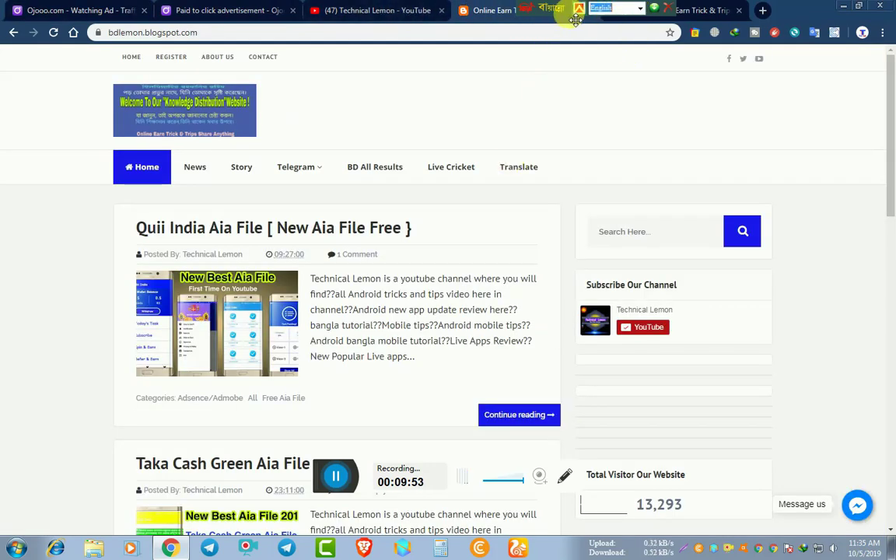
pyautogui.click(696, 10)
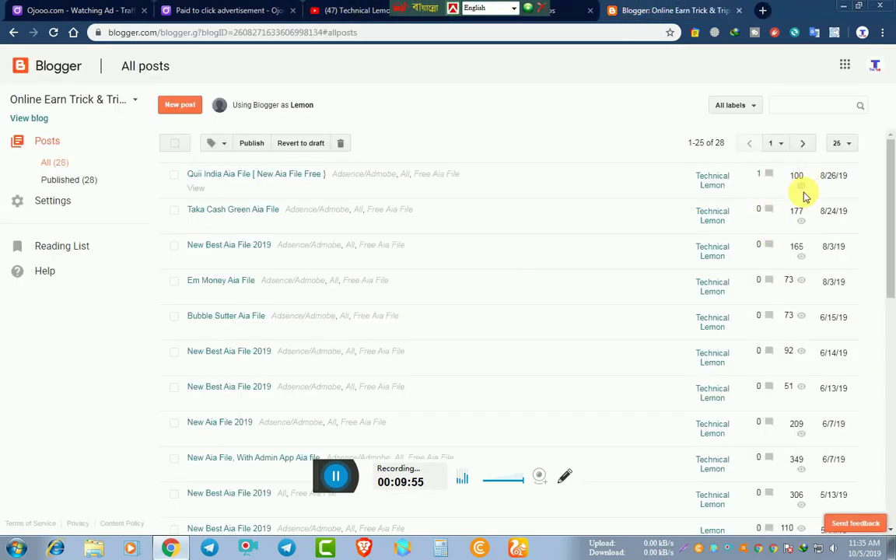
pyautogui.click(54, 32)
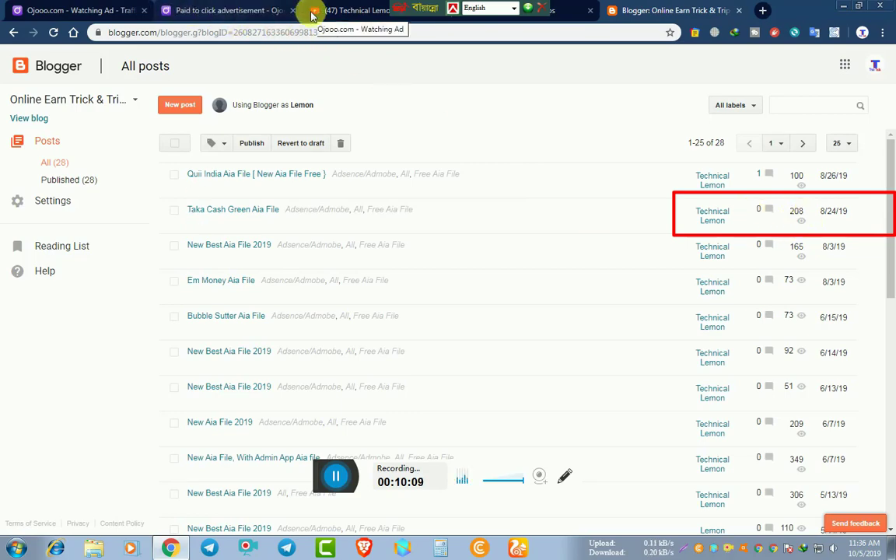
# Return to Ojooo and examine the campaign's country history for clicks per country.
pyautogui.click(181, 10)
pyautogui.click(80, 10)
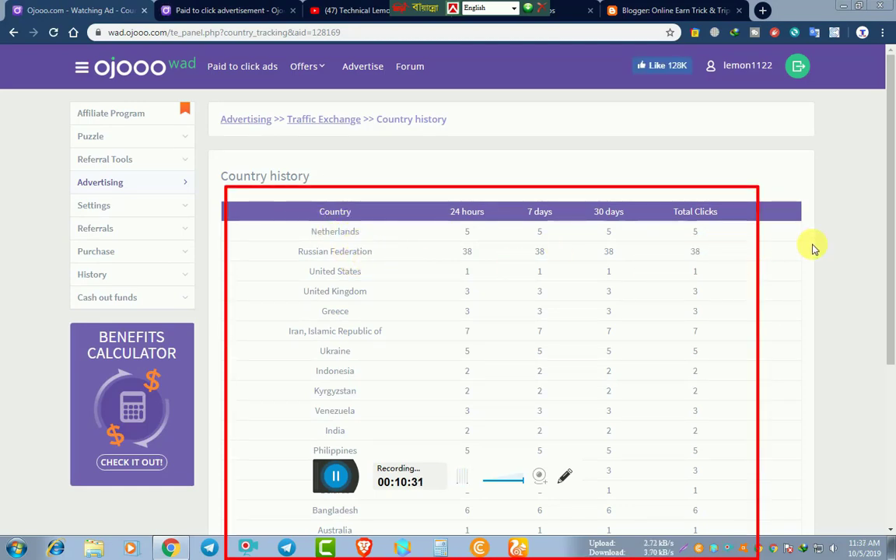
pyautogui.scroll(-4, 810, 270)
pyautogui.scroll(4, 740, 304)
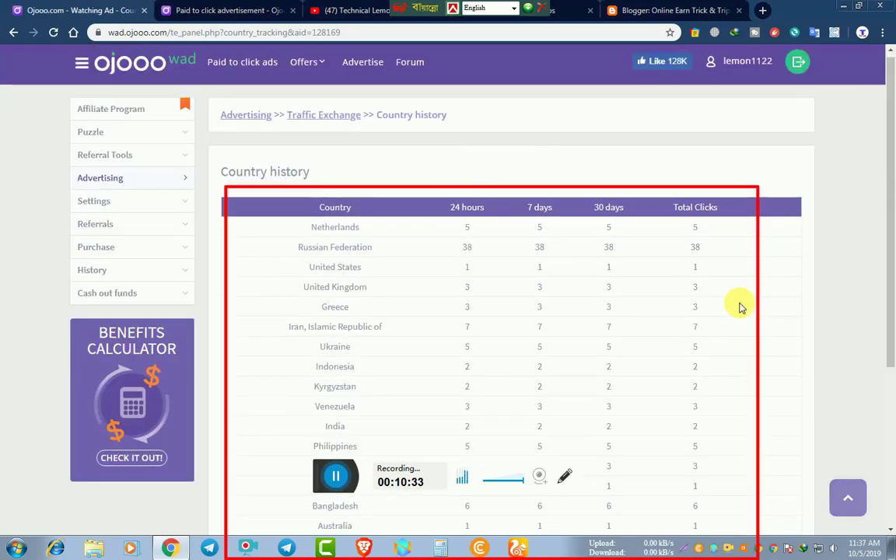
pyautogui.scroll(-3, 740, 304)
pyautogui.scroll(2, 680, 360)
pyautogui.scroll(-1, 690, 404)
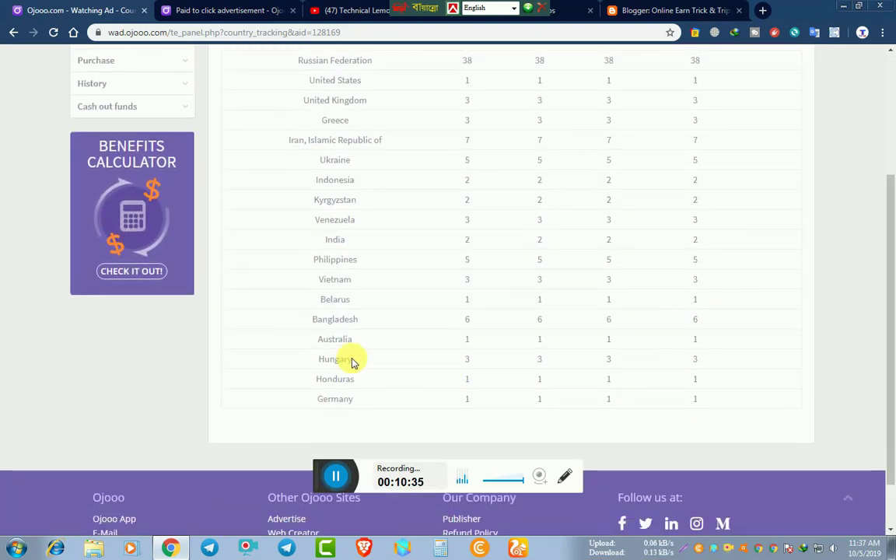
pyautogui.scroll(3, 658, 322)
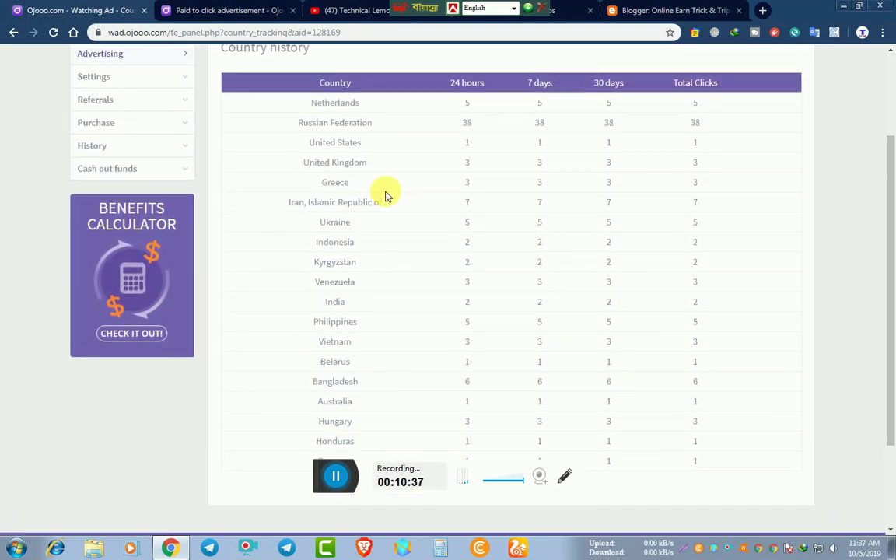
pyautogui.scroll(-3, 370, 320)
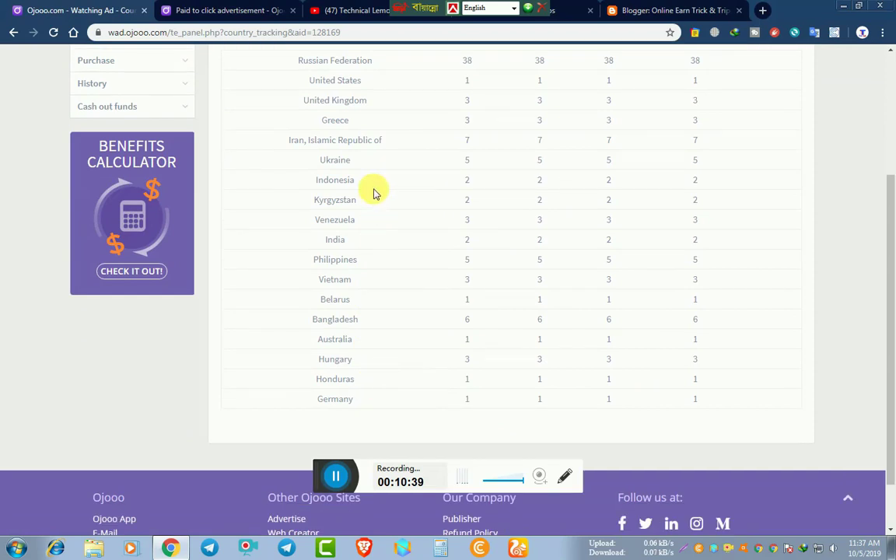
pyautogui.scroll(2, 381, 155)
pyautogui.scroll(1, 343, 218)
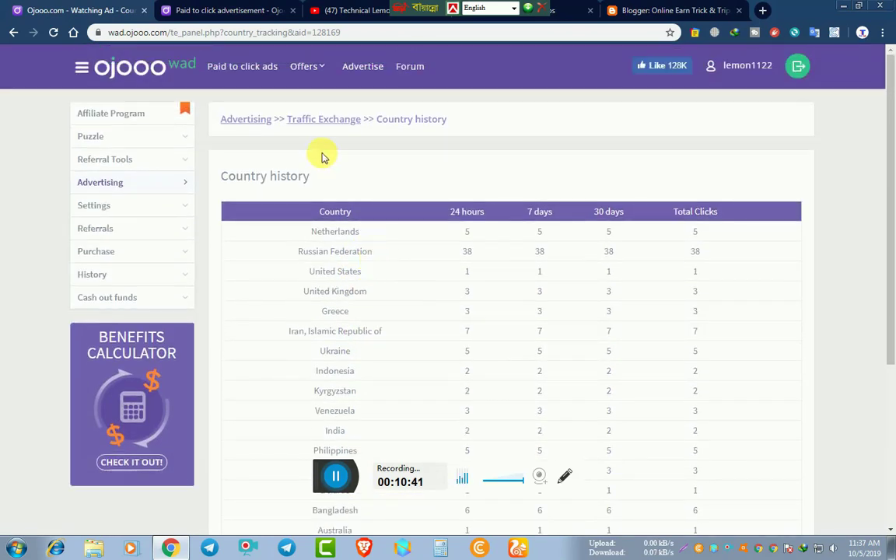
# Examine the countries available in the campaign's geographic filters without selecting one.
pyautogui.click(330, 123)
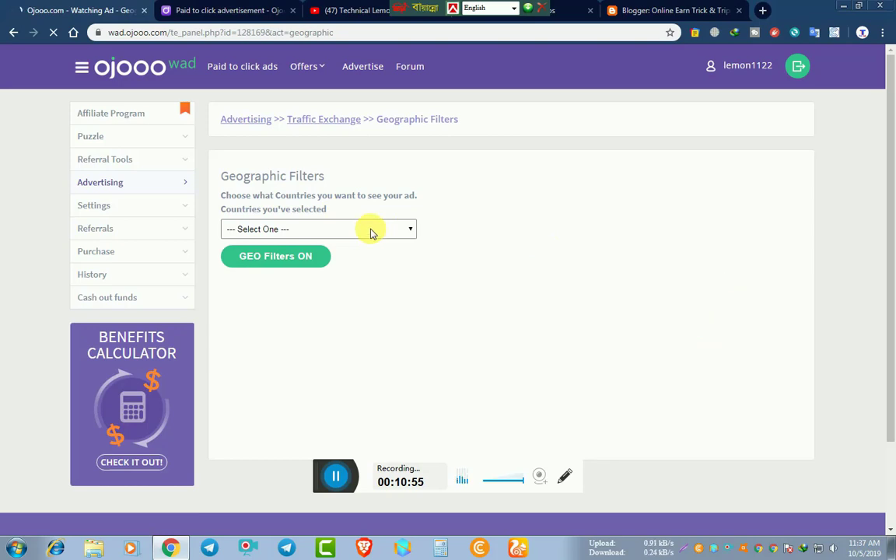
pyautogui.click(371, 233)
pyautogui.scroll(-20, 340, 291)
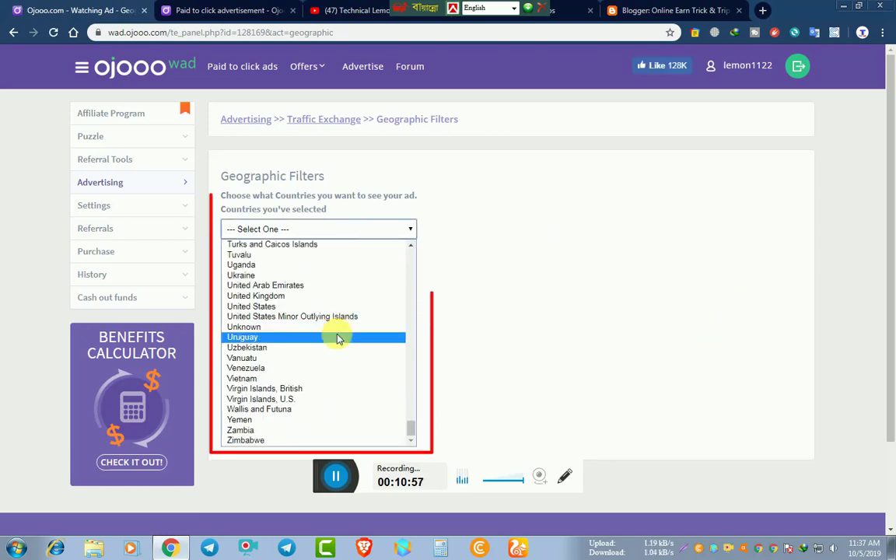
pyautogui.scroll(20, 340, 339)
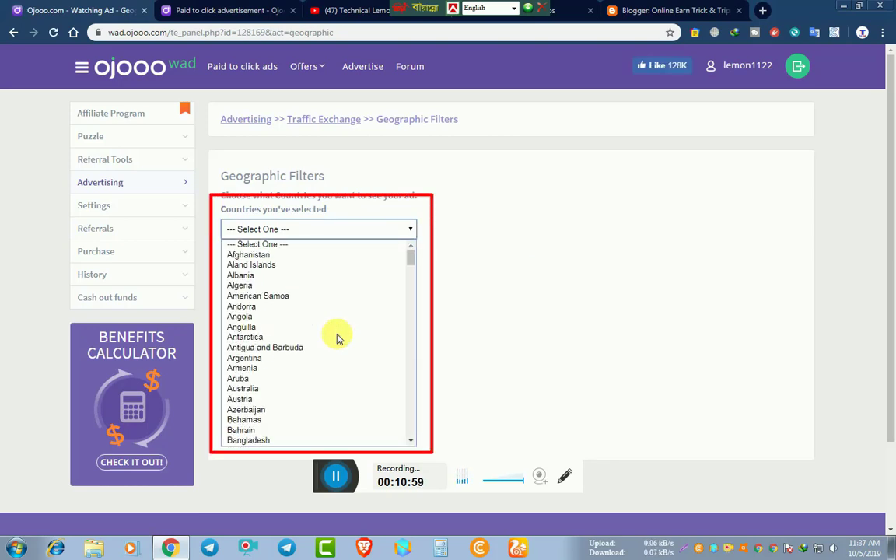
pyautogui.scroll(-20, 334, 312)
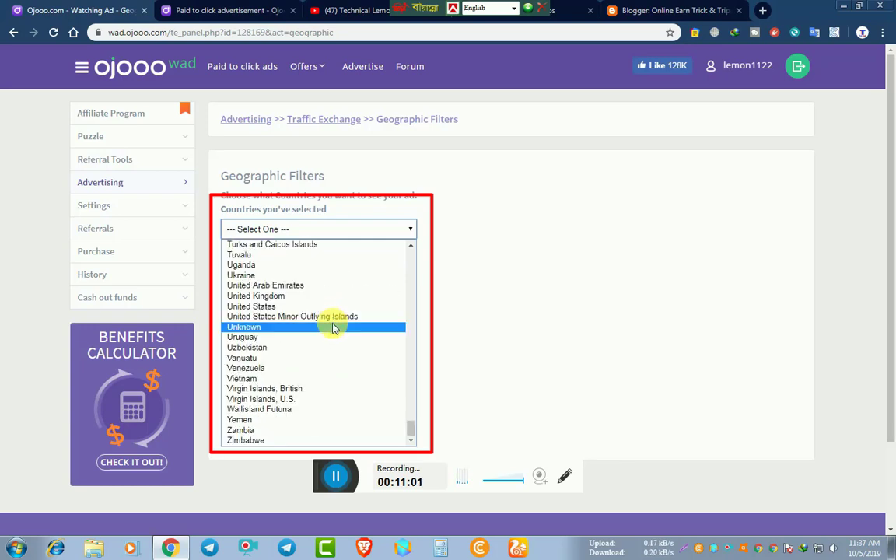
pyautogui.scroll(20, 346, 282)
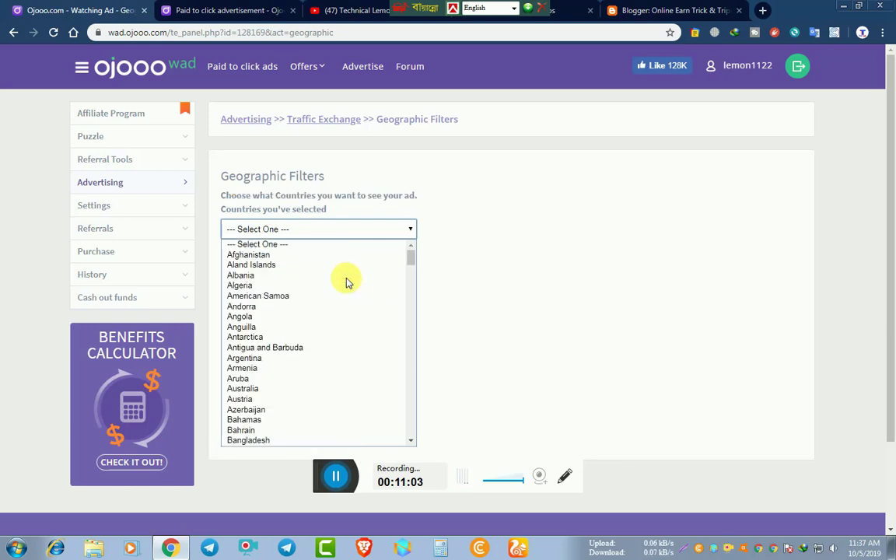
pyautogui.click(510, 257)
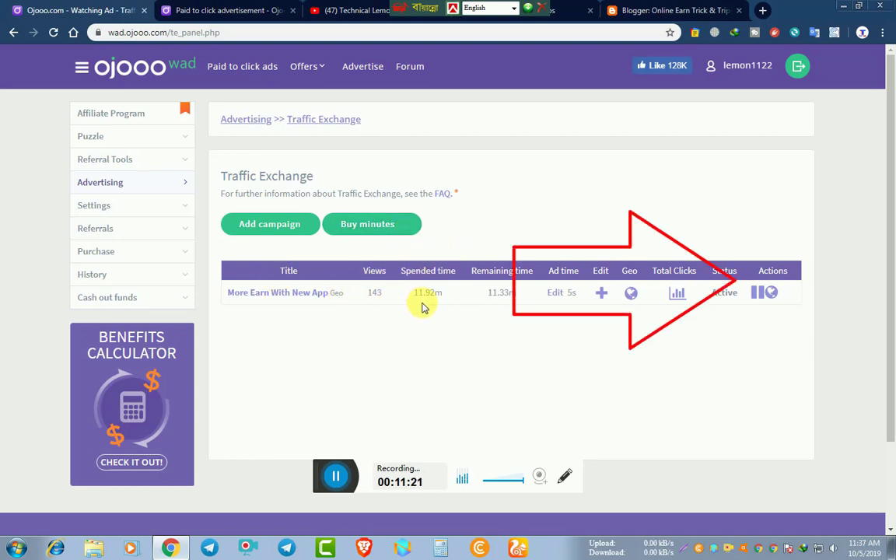
# Refresh the Traffic Exchange campaign statistics, and reload the bdlemon.blogspot.com home page to check its visitor counter and posts.
pyautogui.click(53, 34)
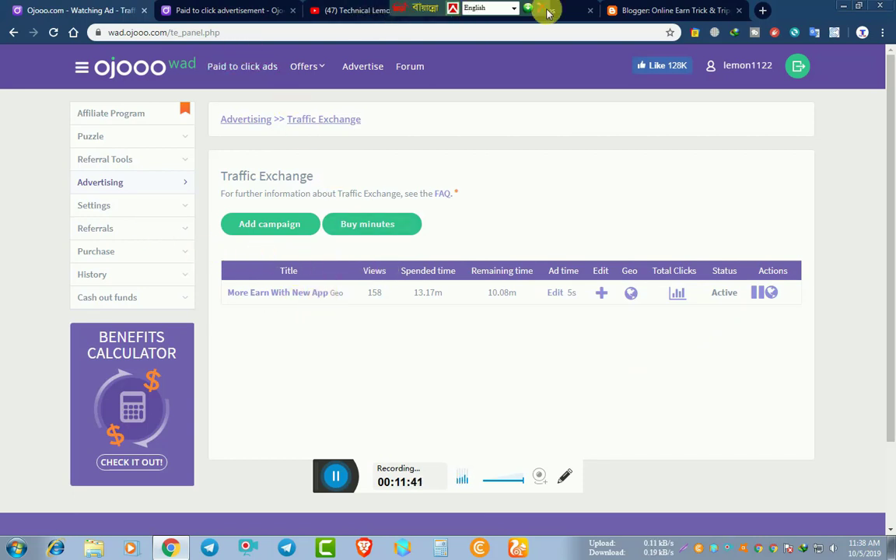
pyautogui.moveTo(392, 9); pyautogui.dragTo(330, 16)
pyautogui.click(517, 10)
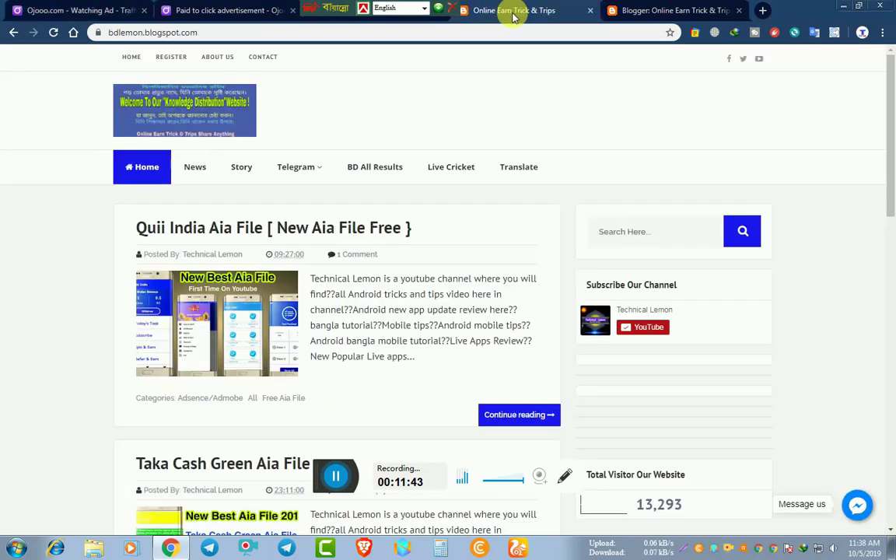
pyautogui.click(51, 33)
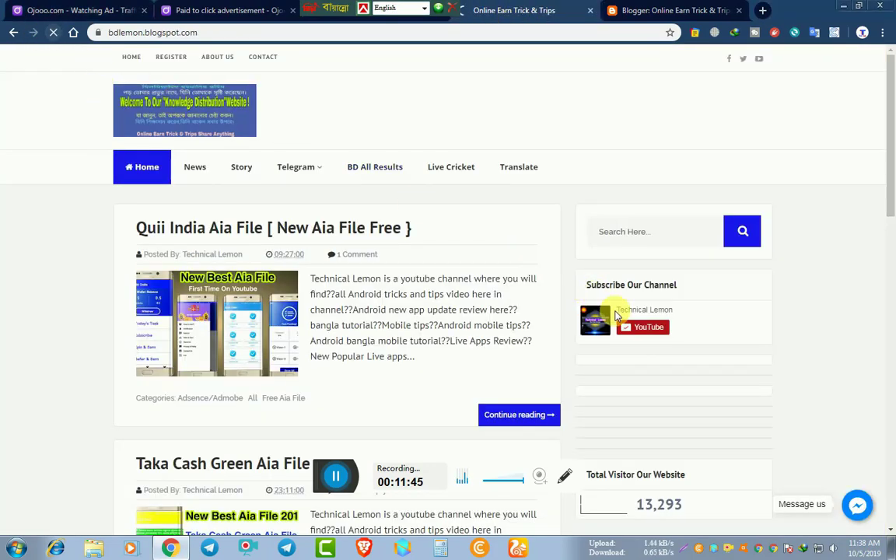
pyautogui.scroll(-1, 634, 334)
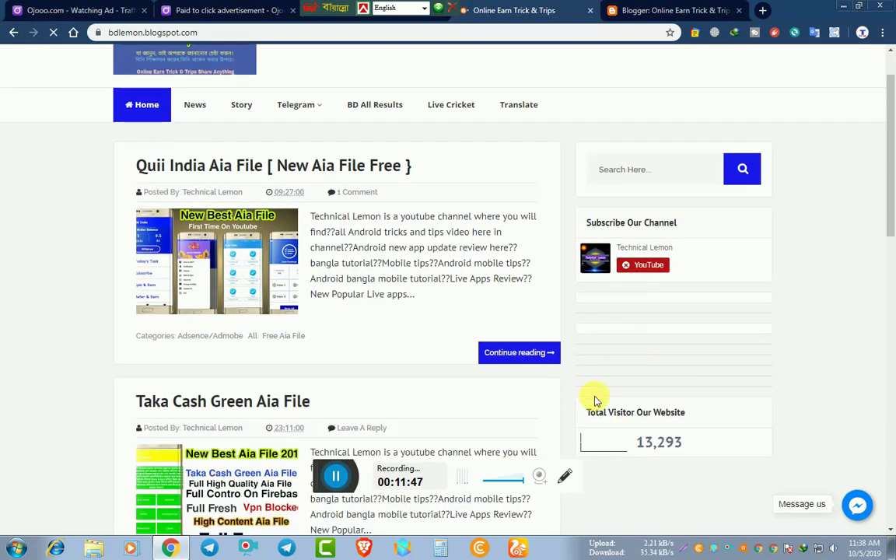
pyautogui.scroll(-3, 598, 398)
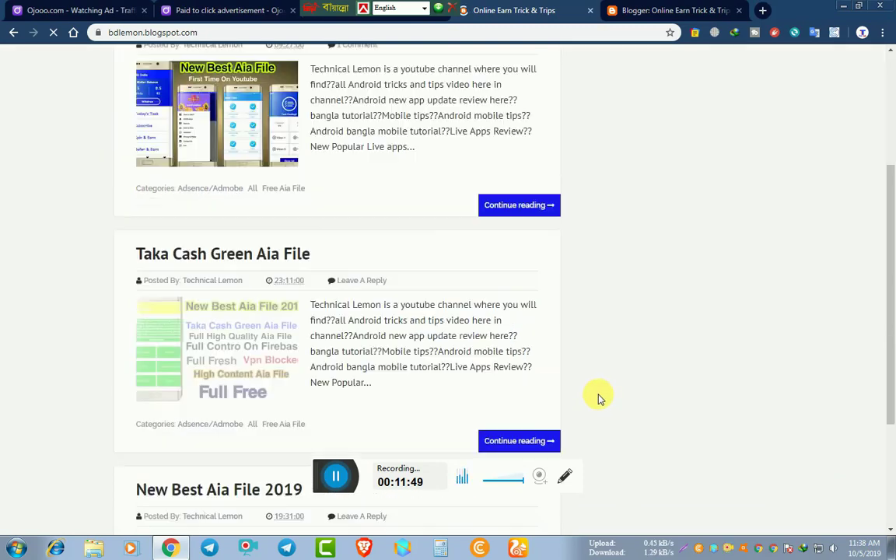
# Examine the Total Visitor Our Website counter and the latest posts on the blog's home page.
pyautogui.scroll(-1, 584, 387)
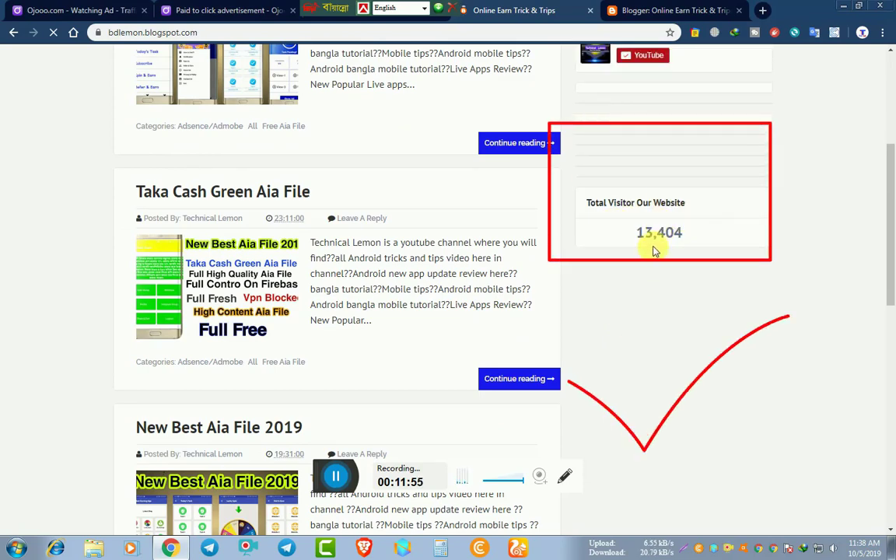
pyautogui.scroll(5, 666, 257)
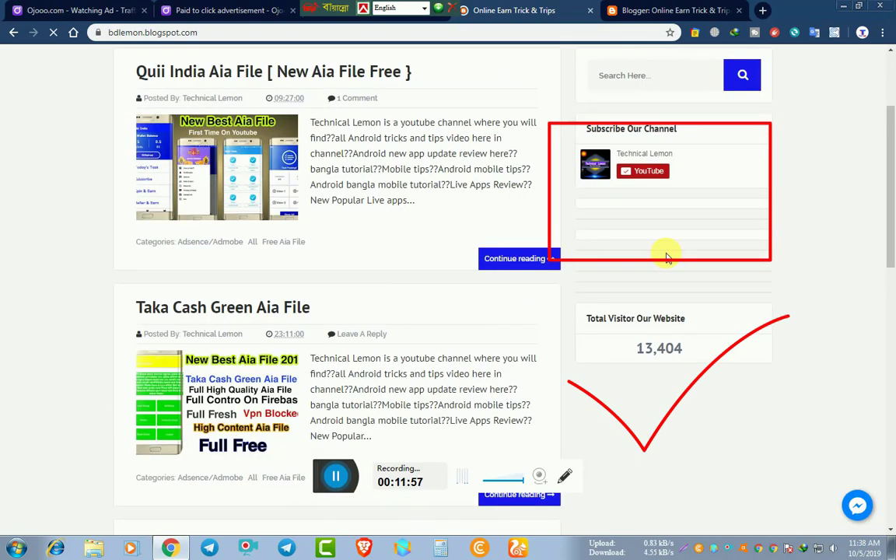
pyautogui.scroll(-6, 669, 249)
pyautogui.scroll(4, 667, 233)
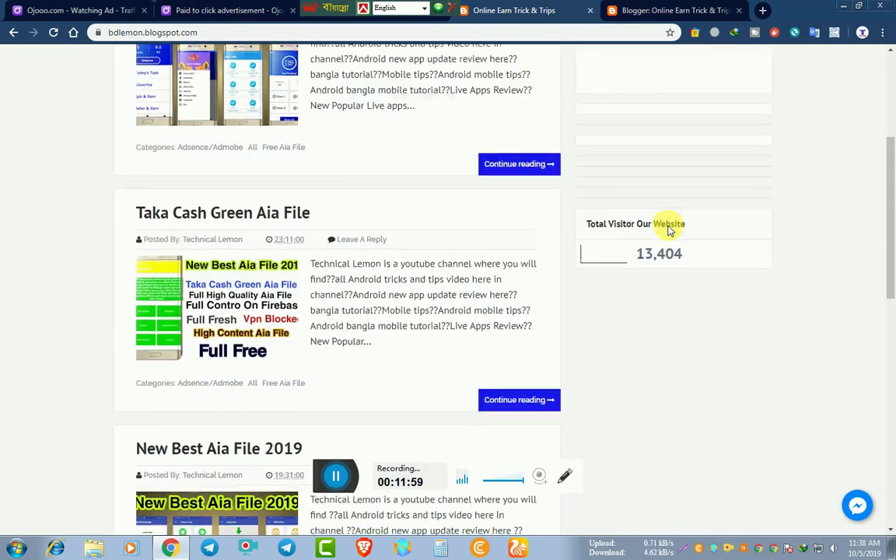
pyautogui.scroll(1, 667, 337)
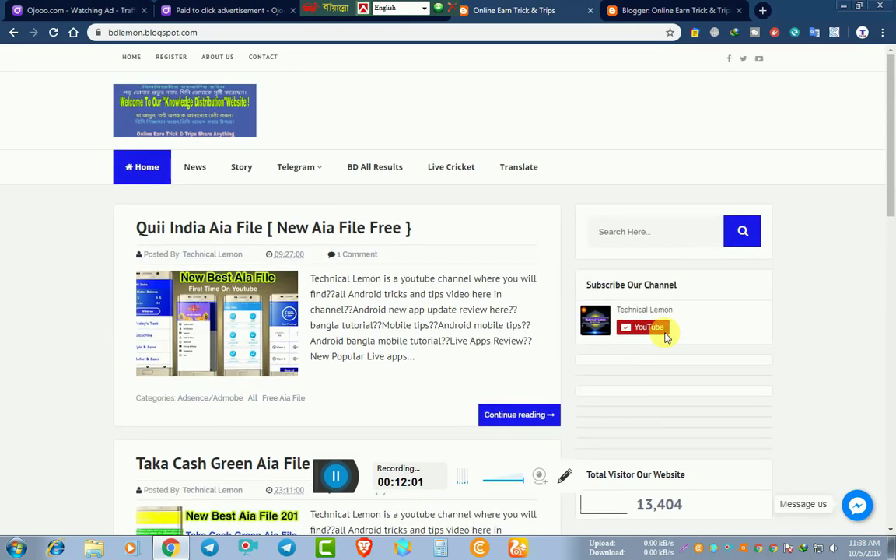
pyautogui.scroll(-3, 664, 254)
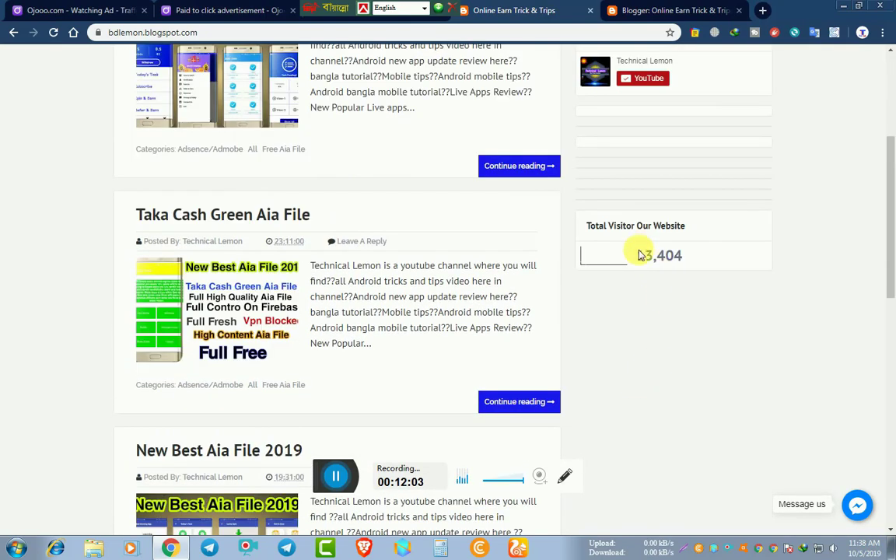
pyautogui.scroll(3, 644, 249)
# Switch to the Blogger posts list, refresh it and compare the Taka Cash Green Aia File post's views with those of the other posts.
pyautogui.click(666, 11)
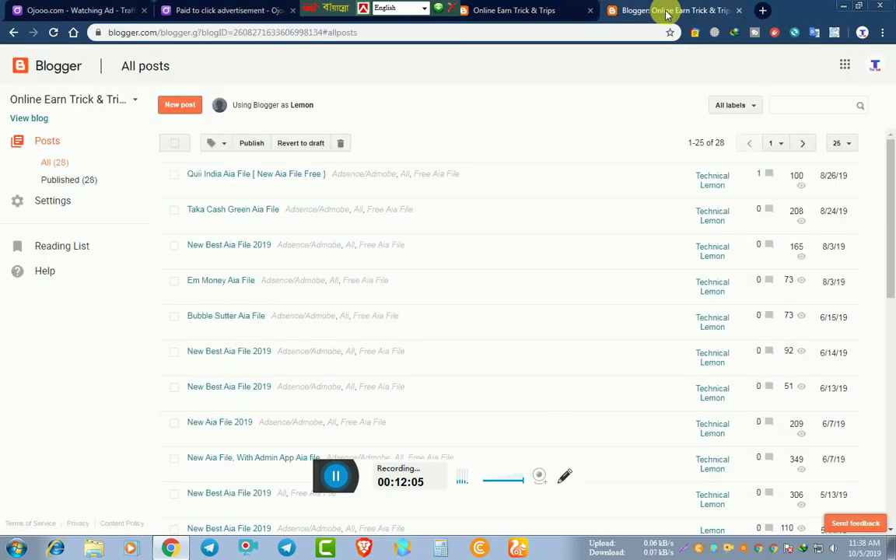
pyautogui.click(53, 32)
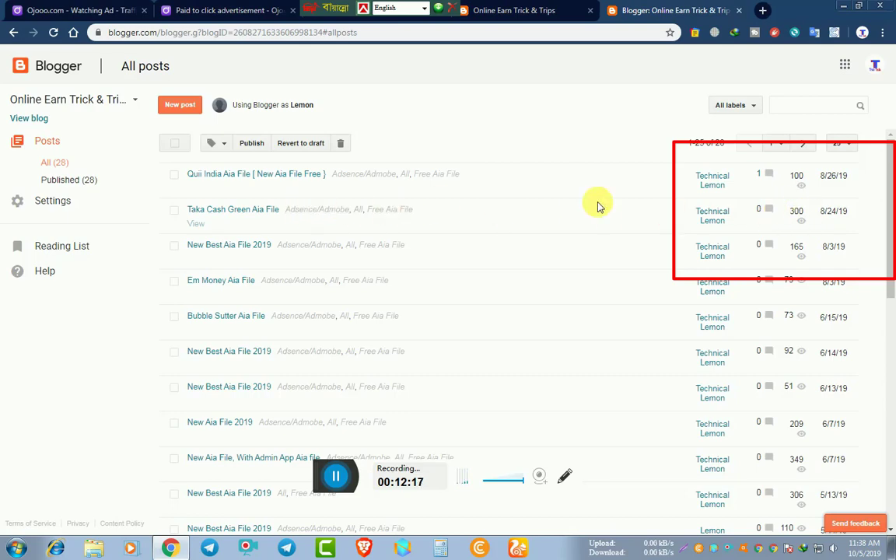
pyautogui.scroll(-3, 784, 230)
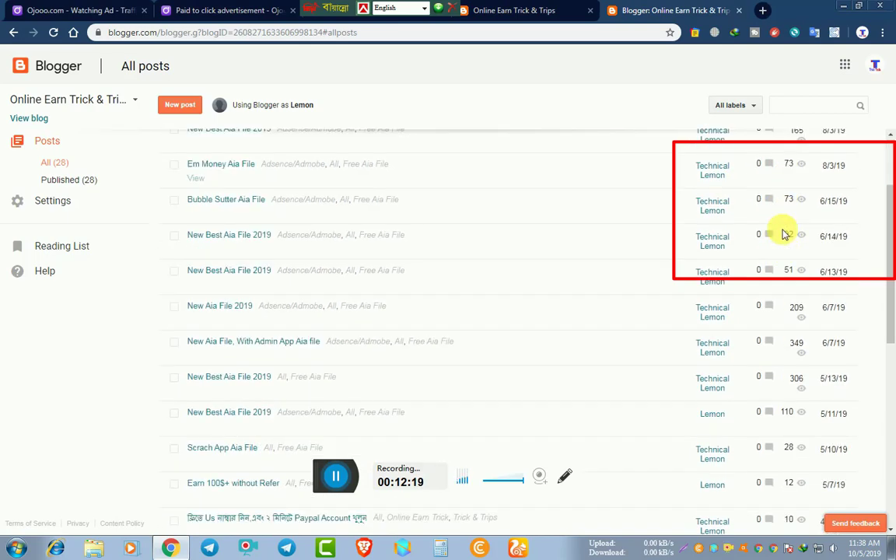
pyautogui.scroll(3, 784, 232)
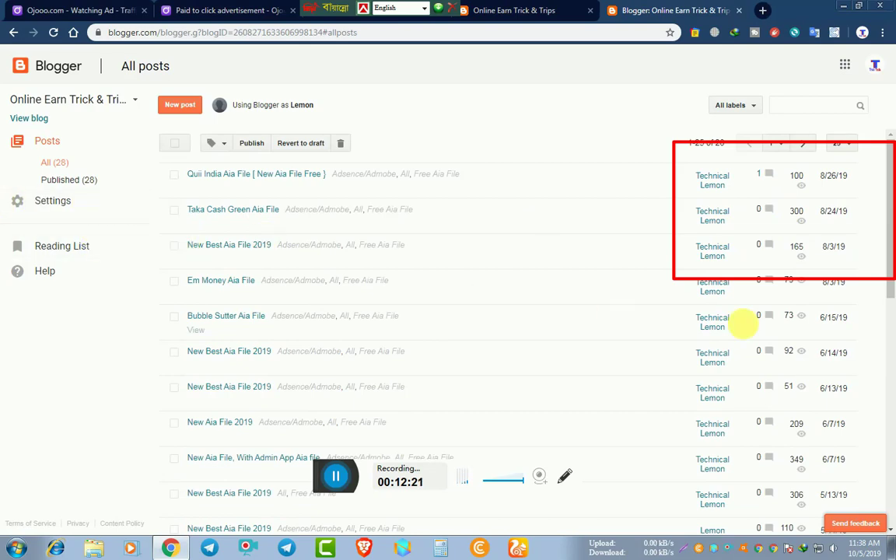
pyautogui.scroll(-4, 723, 330)
pyautogui.scroll(4, 724, 330)
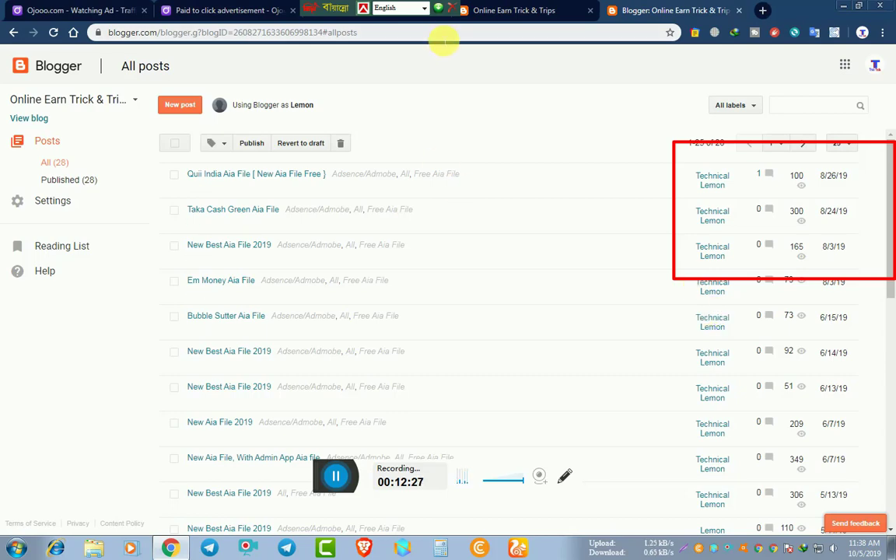
# Move the floating keyboard language bar clear of the YouTube tab and return to the Ojooo Traffic Exchange campaign page.
pyautogui.moveTo(329, 11); pyautogui.dragTo(636, 11)
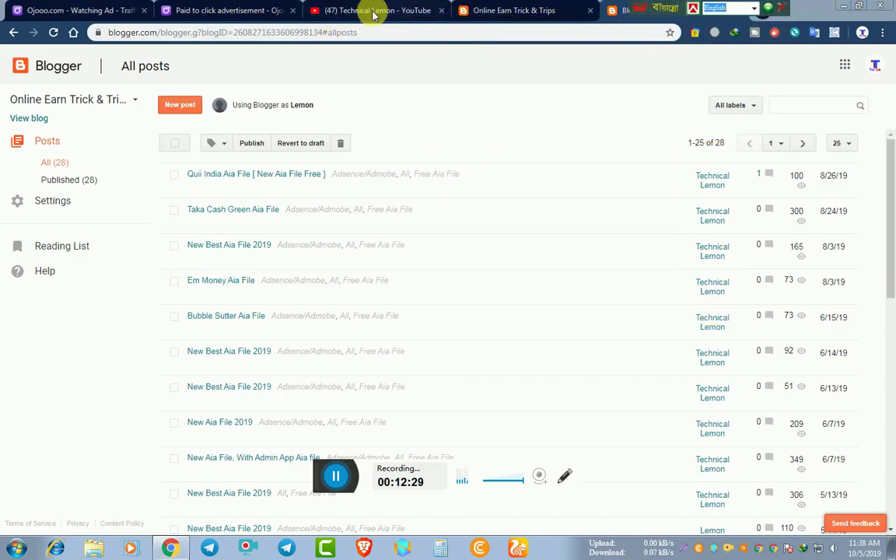
pyautogui.click(129, 10)
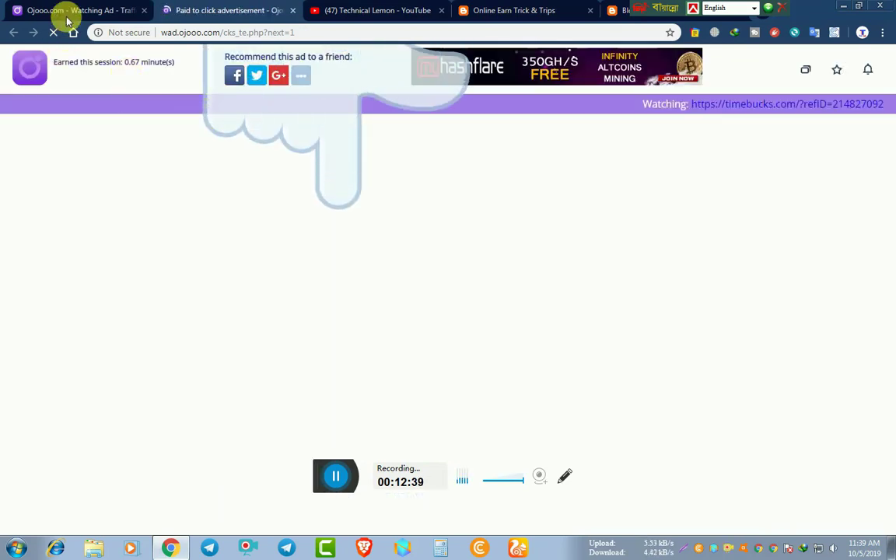
pyautogui.click(67, 11)
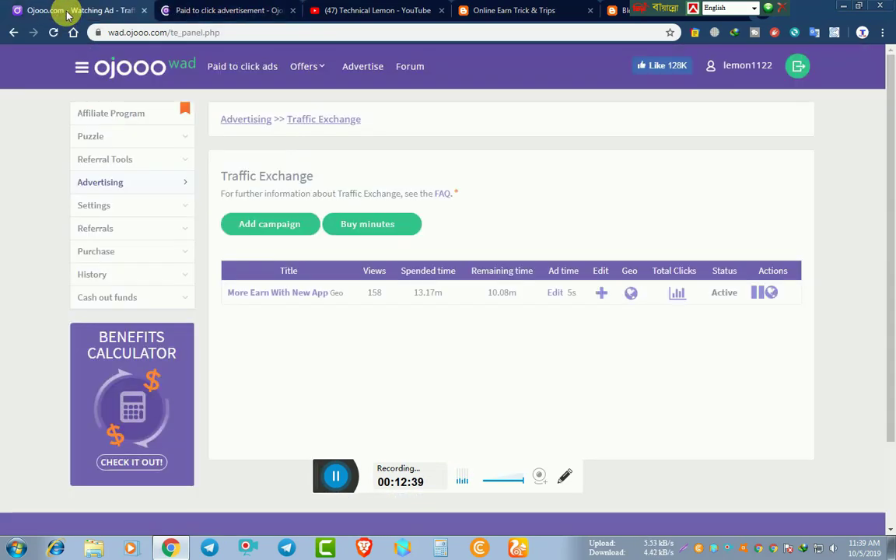